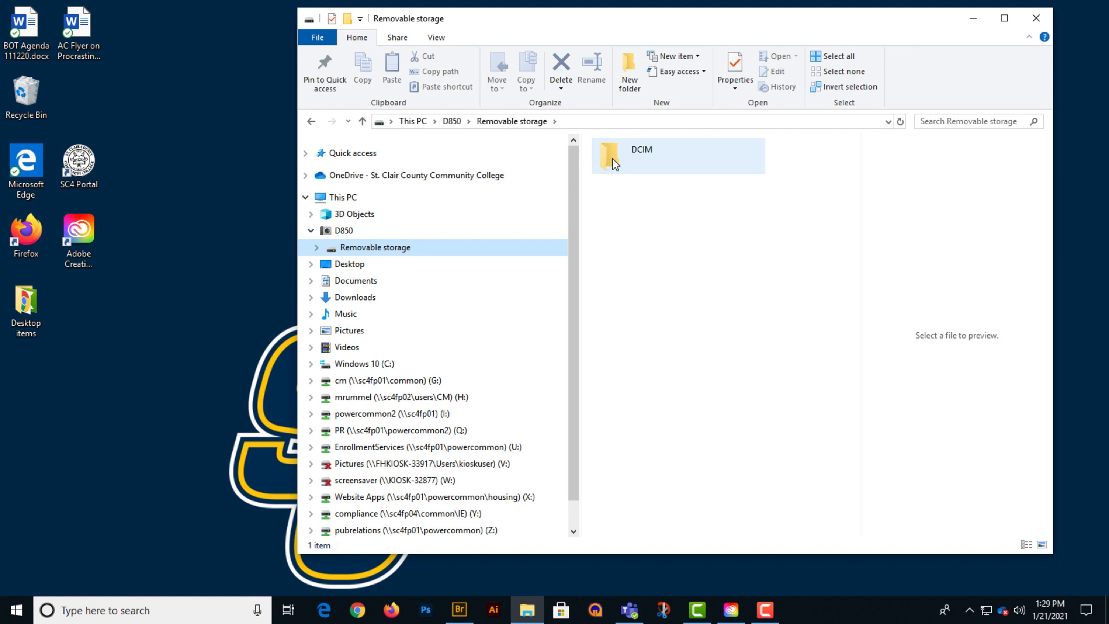
Step: Open the camera's DCIM folder and create a desktop folder named "Photos from my camera"
double_click(612, 159)
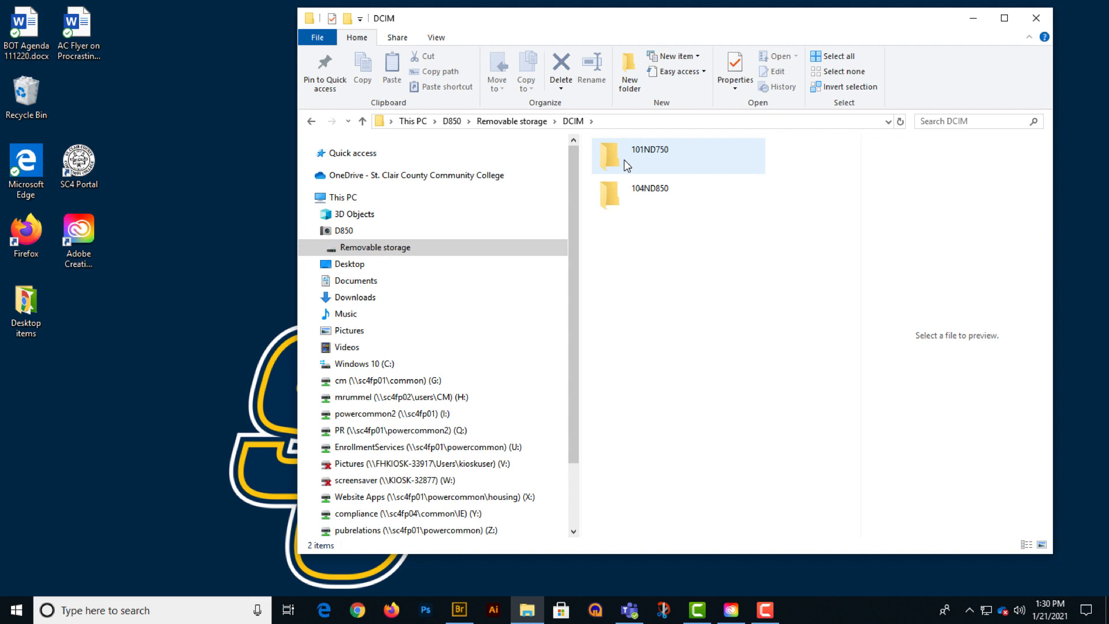
right_click(93, 317)
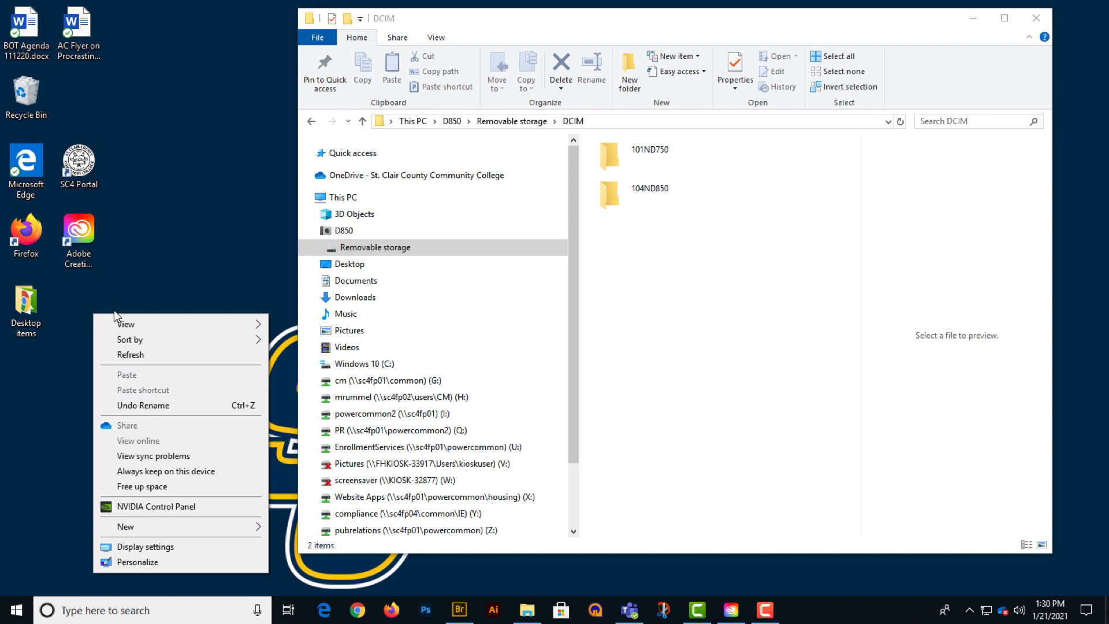
mouse_move(138, 524)
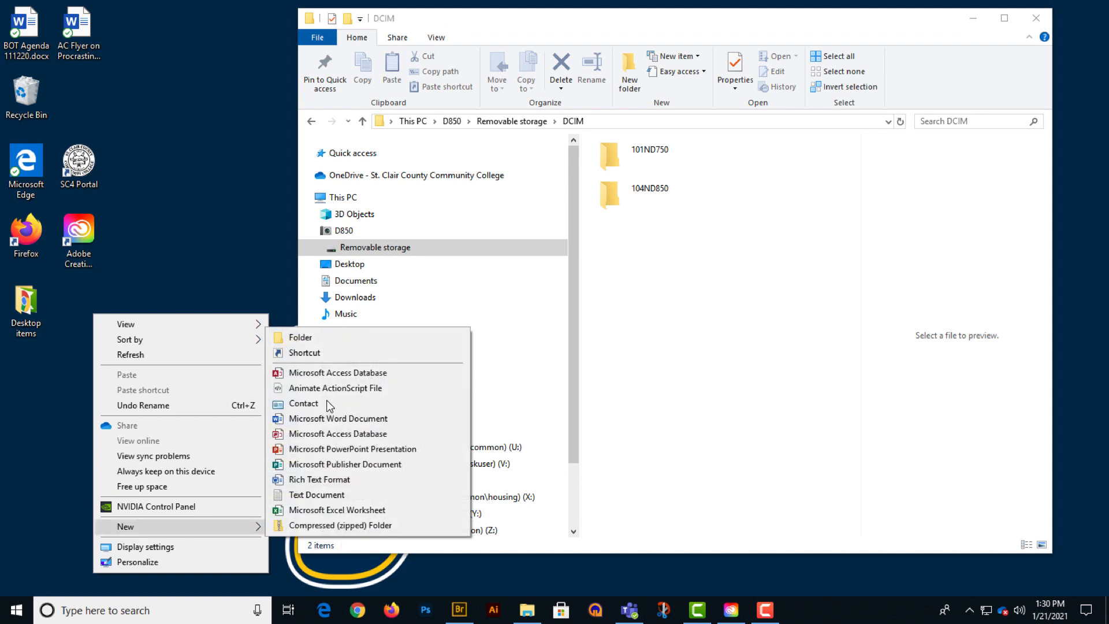
left_click(314, 334)
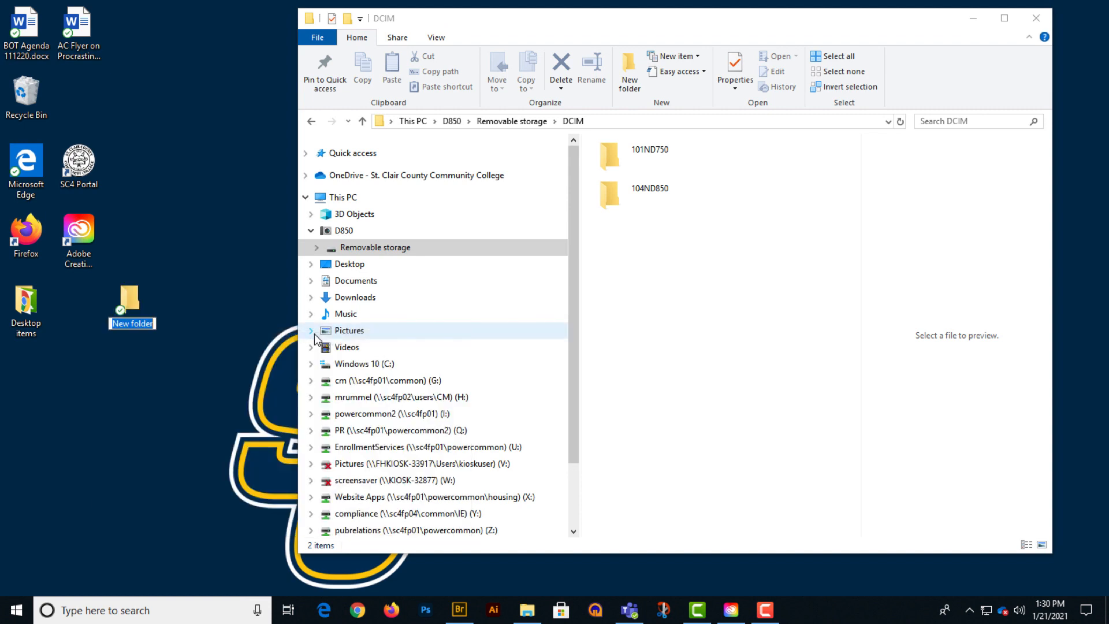
type("Photos from my cm")
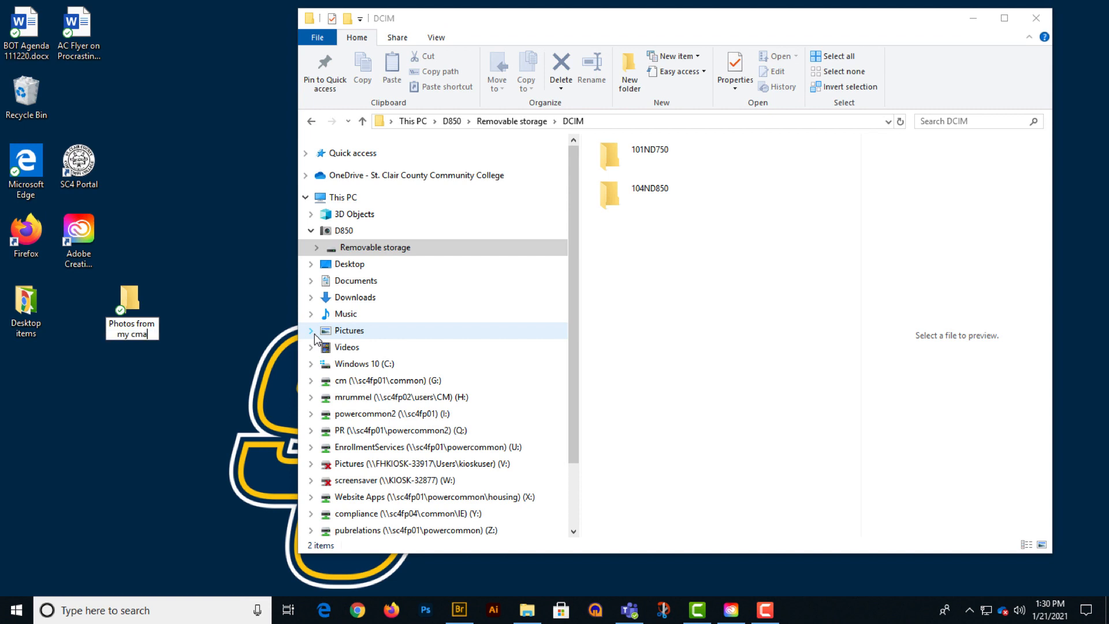
key("BackSpace")
type("amera")
key("Return")
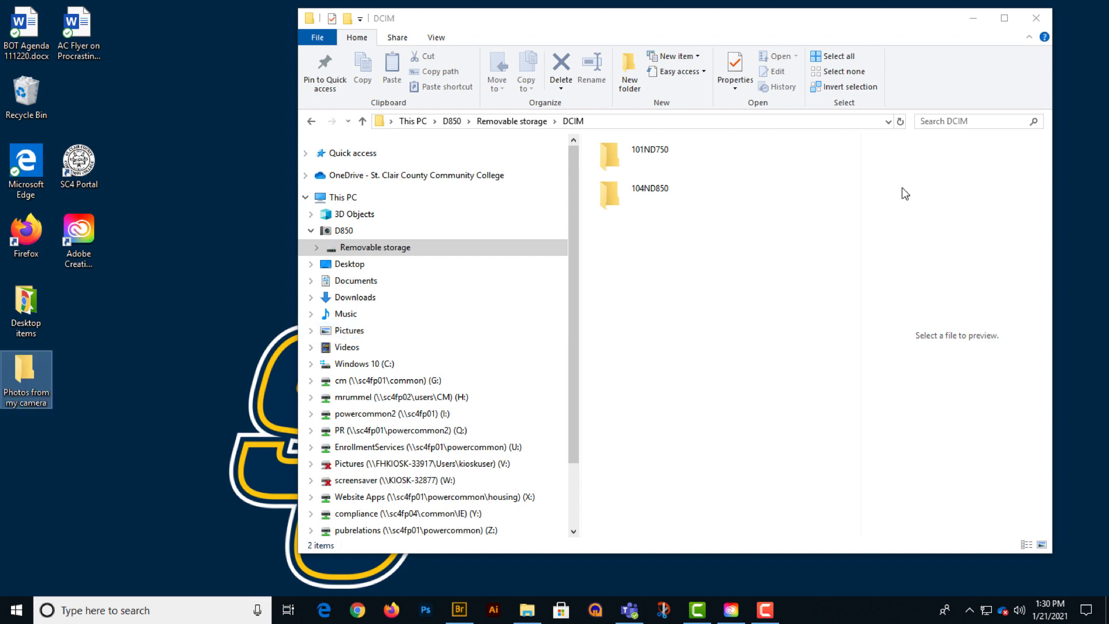
Step: Copy all the NEF photos from the camera's 101ND750 folder into the desktop folder "Photos from my camera" and close the file window
double_click(617, 157)
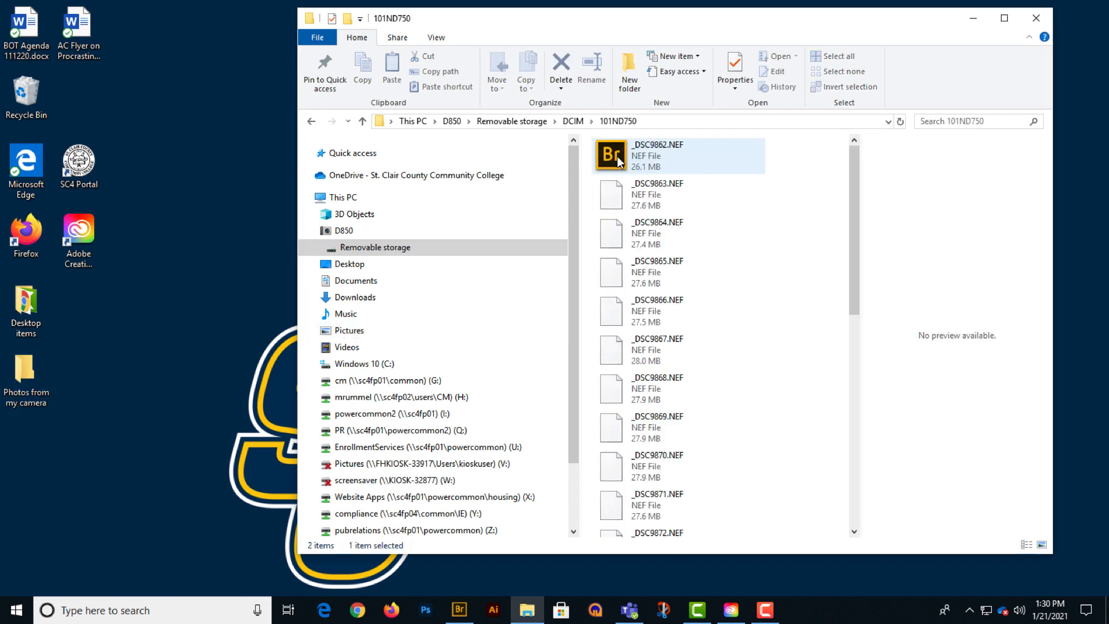
left_click(613, 150)
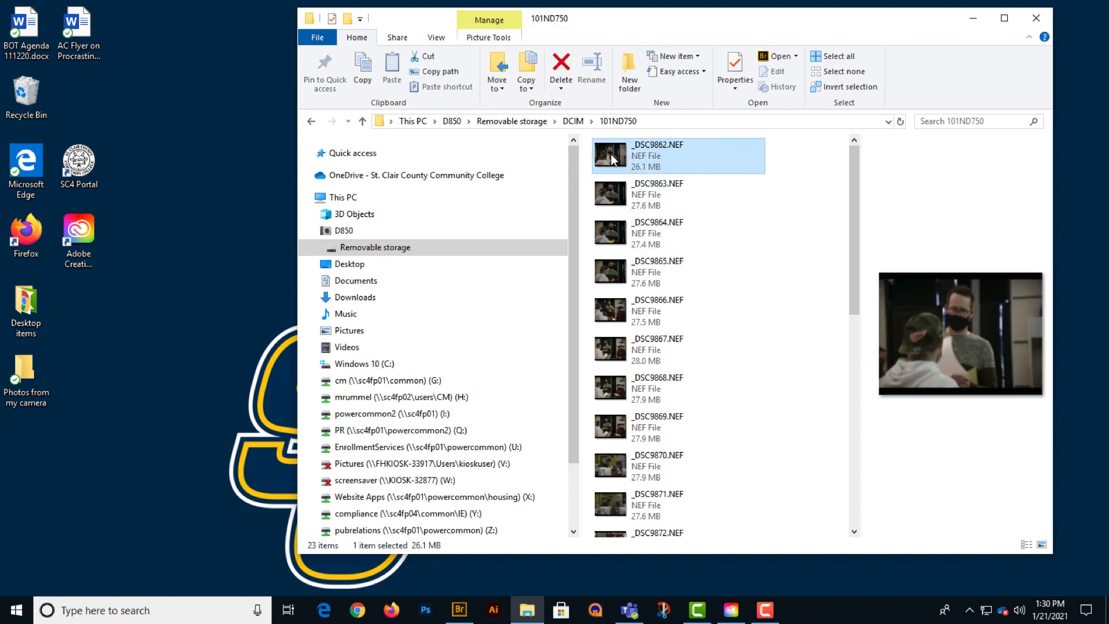
key("ctrl+a")
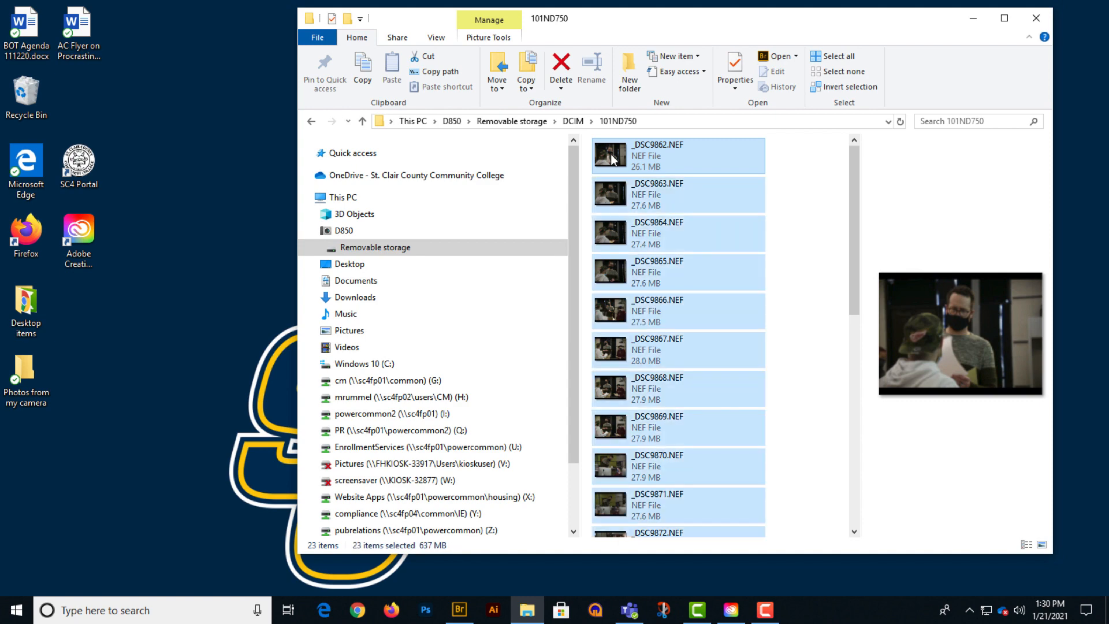
left_click_drag(611, 154, 24, 366)
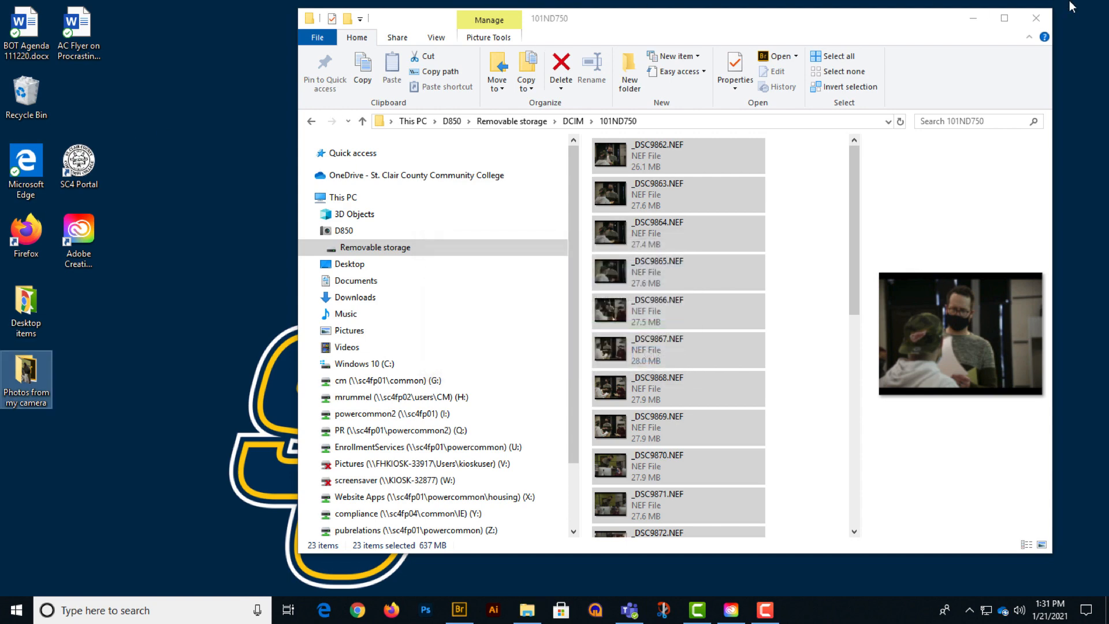
left_click(1038, 19)
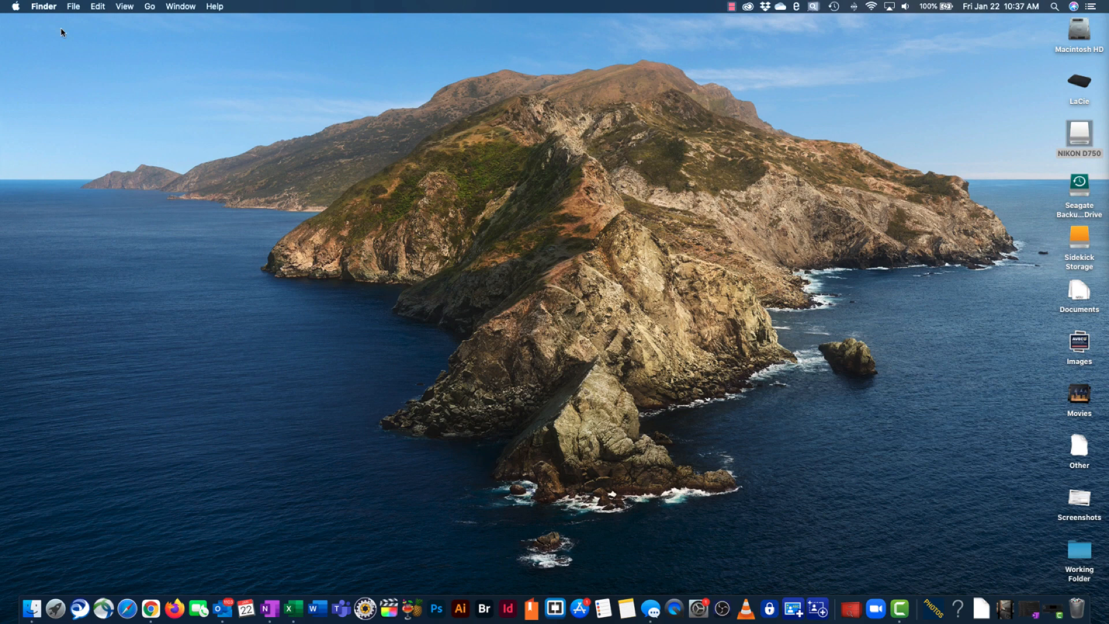
Step: In the Mac's Finder, check which items the General and Sidebar preferences show on the desktop and in the sidebar
left_click(47, 8)
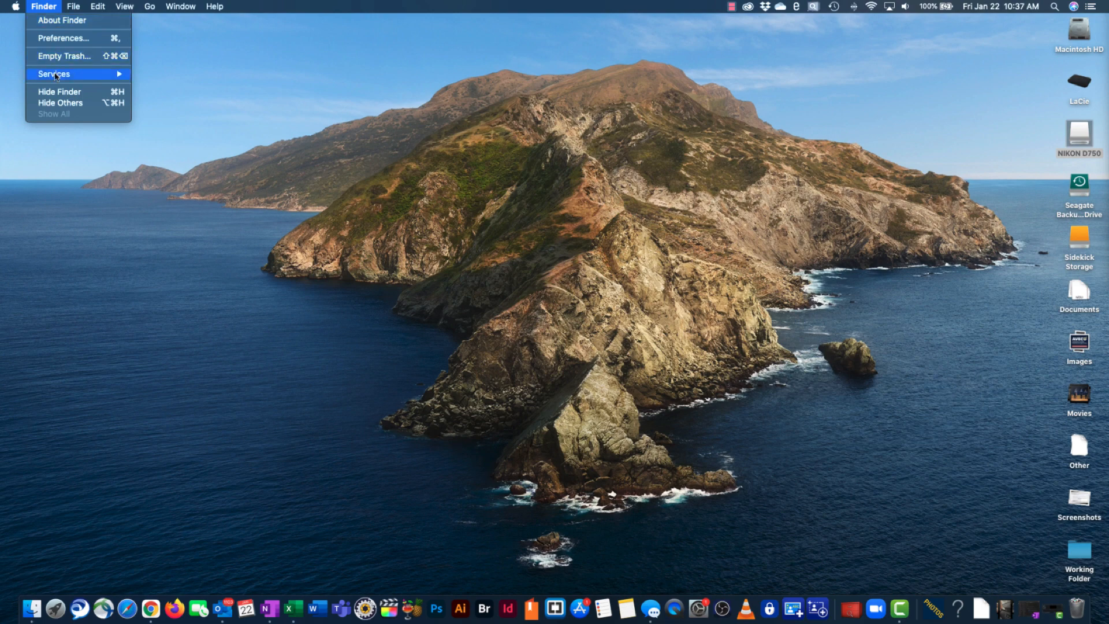
left_click(57, 42)
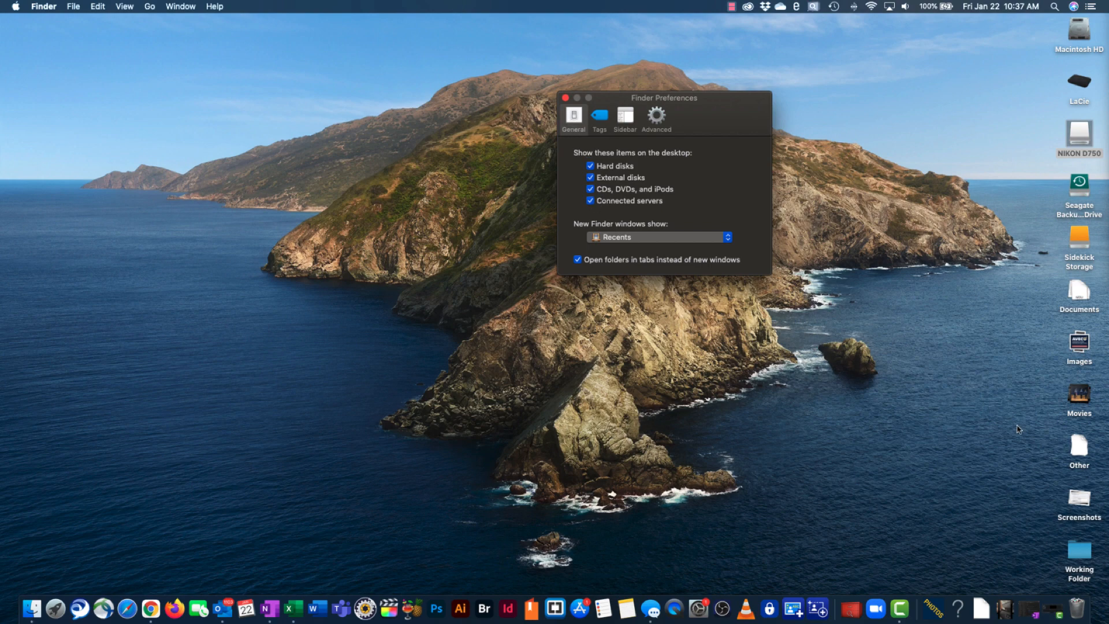
left_click(613, 119)
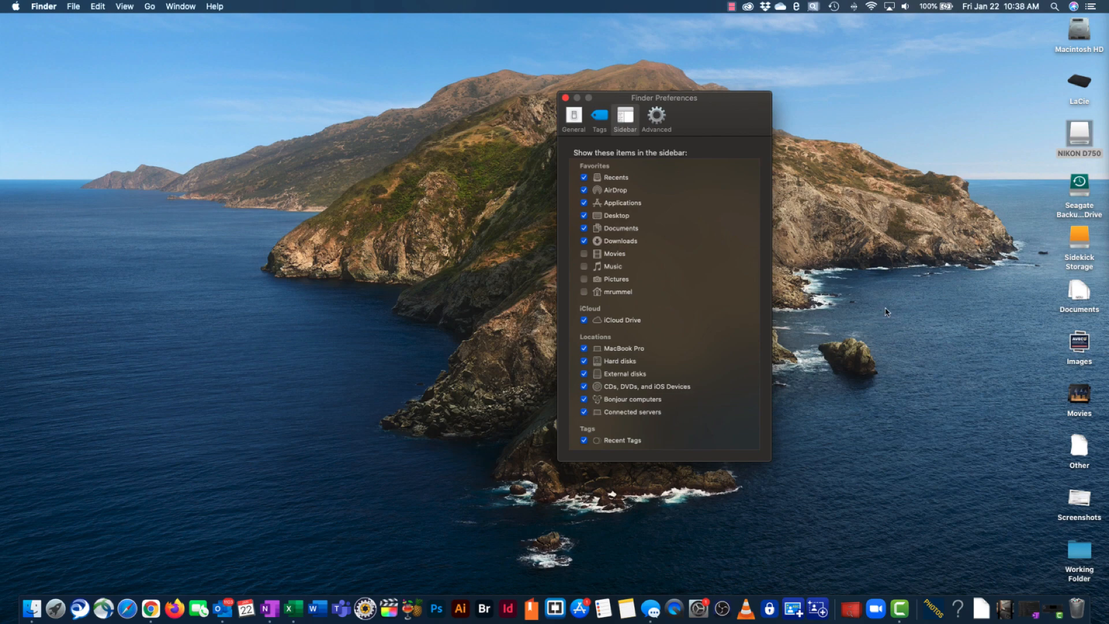
left_click(565, 99)
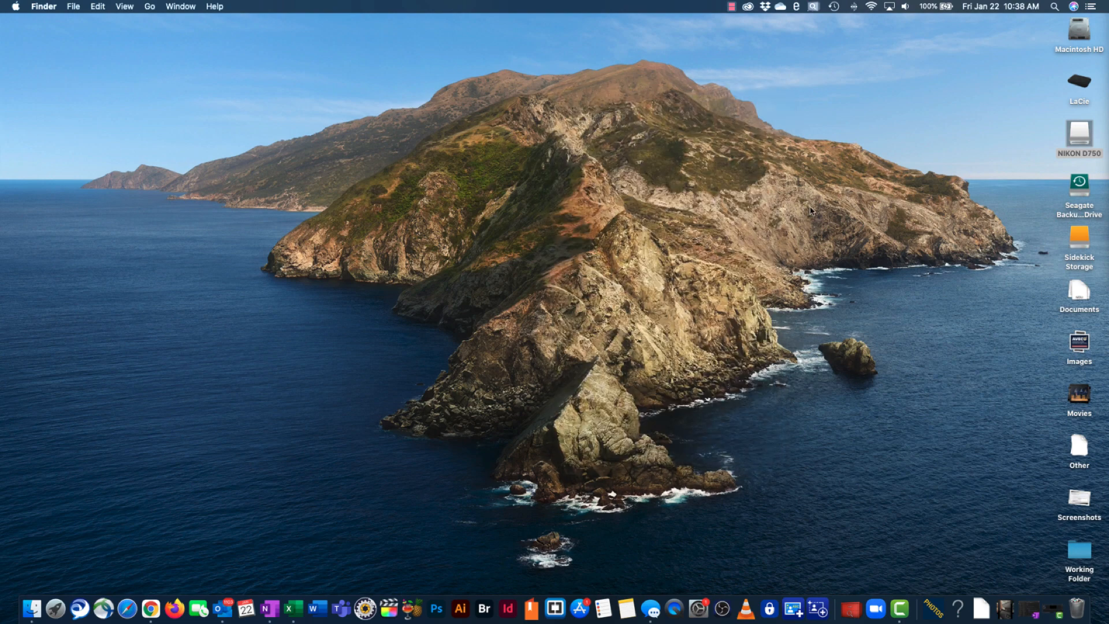
Step: Copy the 101ND750 folder from DCIM on the NIKON D750 drive to the Mac desktop and close the drive's window
double_click(1079, 135)
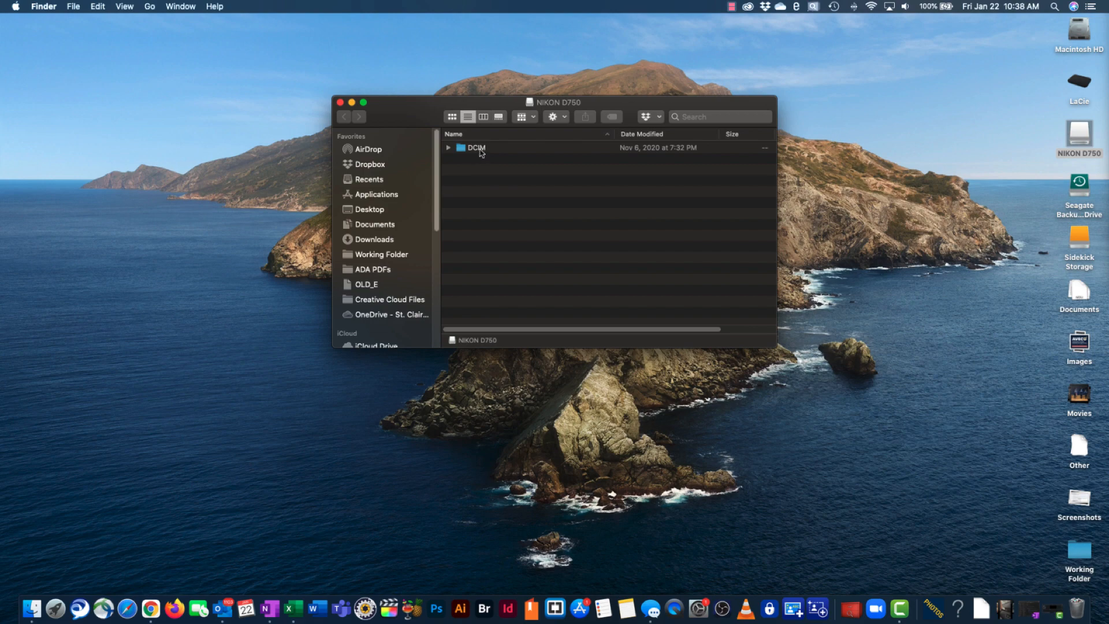
double_click(480, 148)
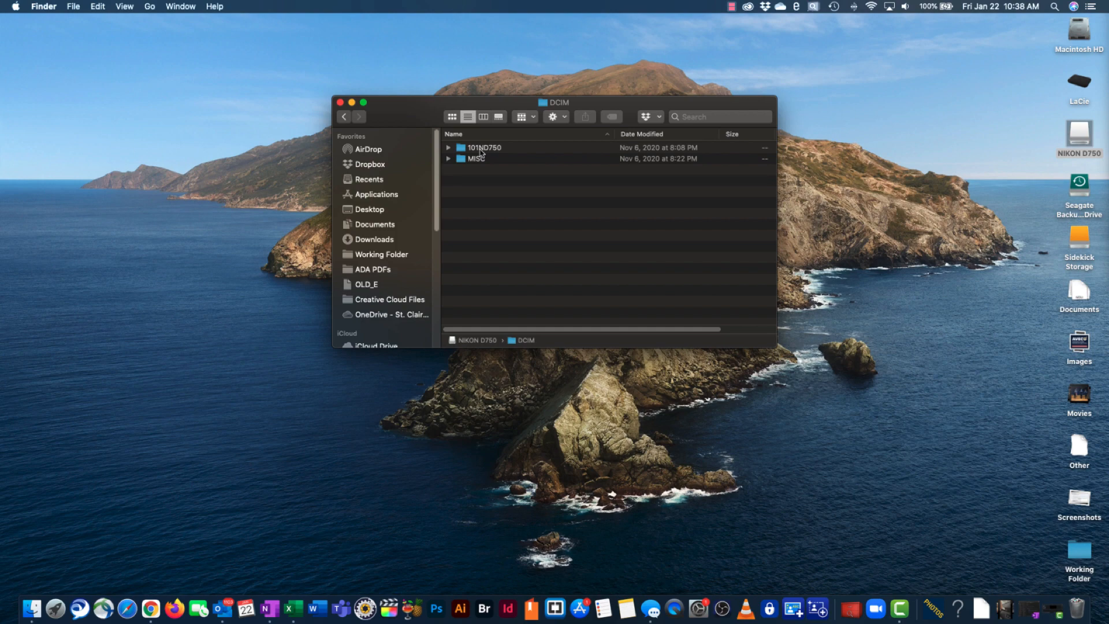
left_click_drag(480, 152, 946, 163)
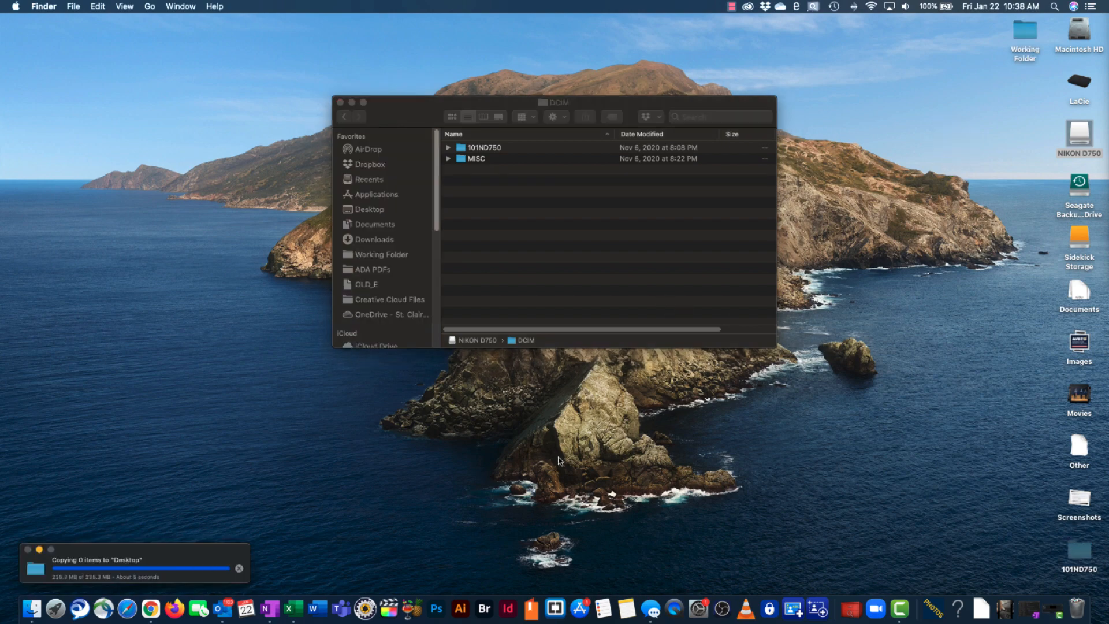
left_click(340, 102)
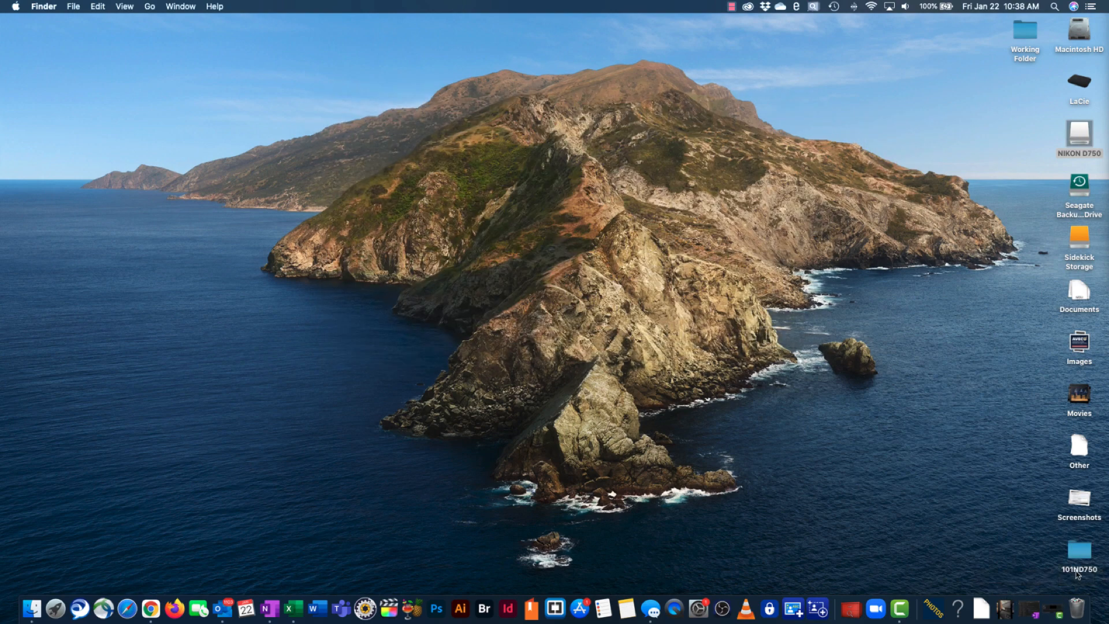
Step: Rename the copied 101ND750 folder on the desktop to "Photos from Camera"
right_click(1078, 552)
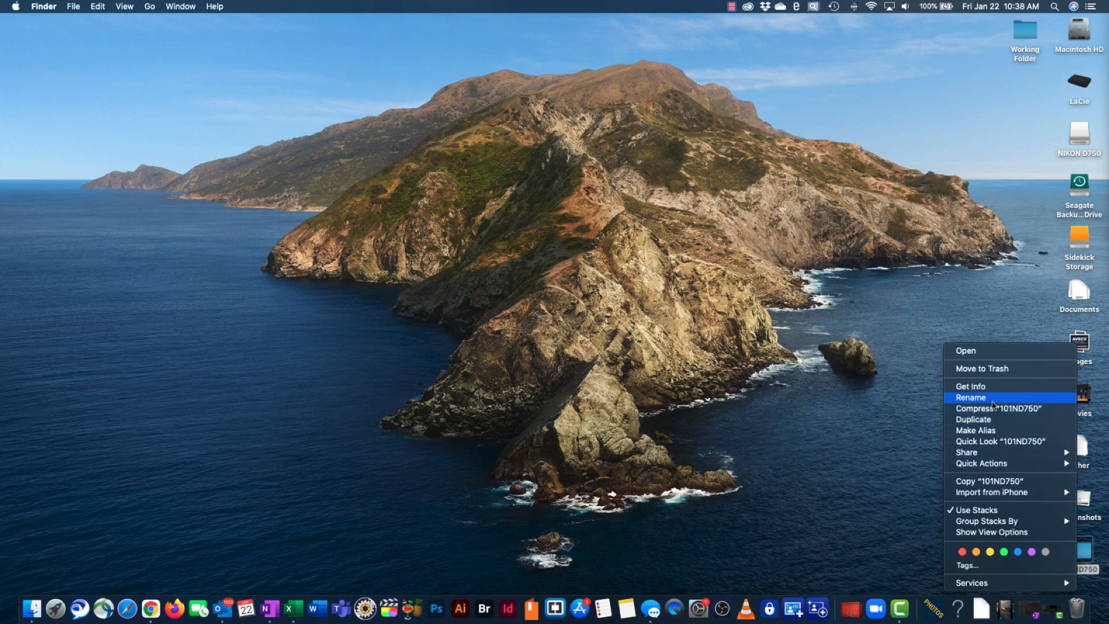
left_click(993, 398)
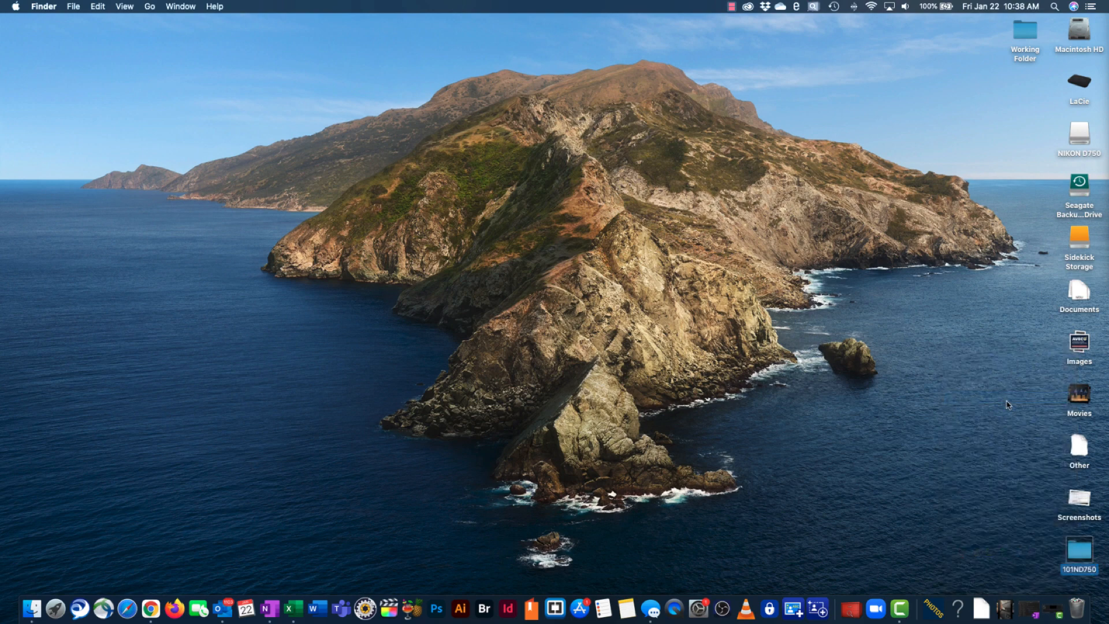
type("Photos from Camera")
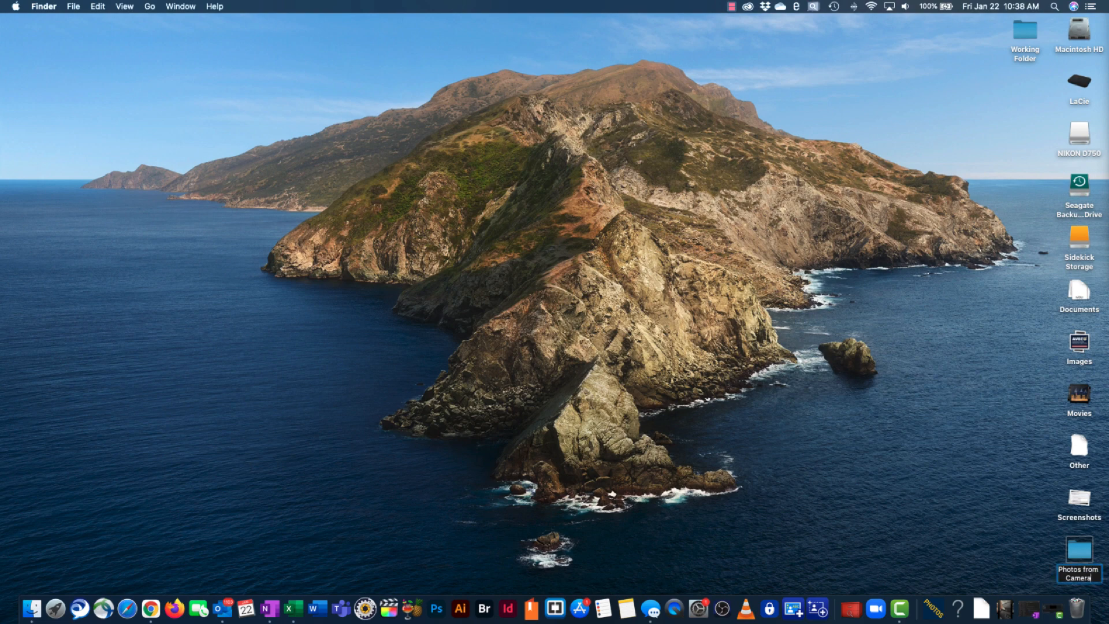
key("Return")
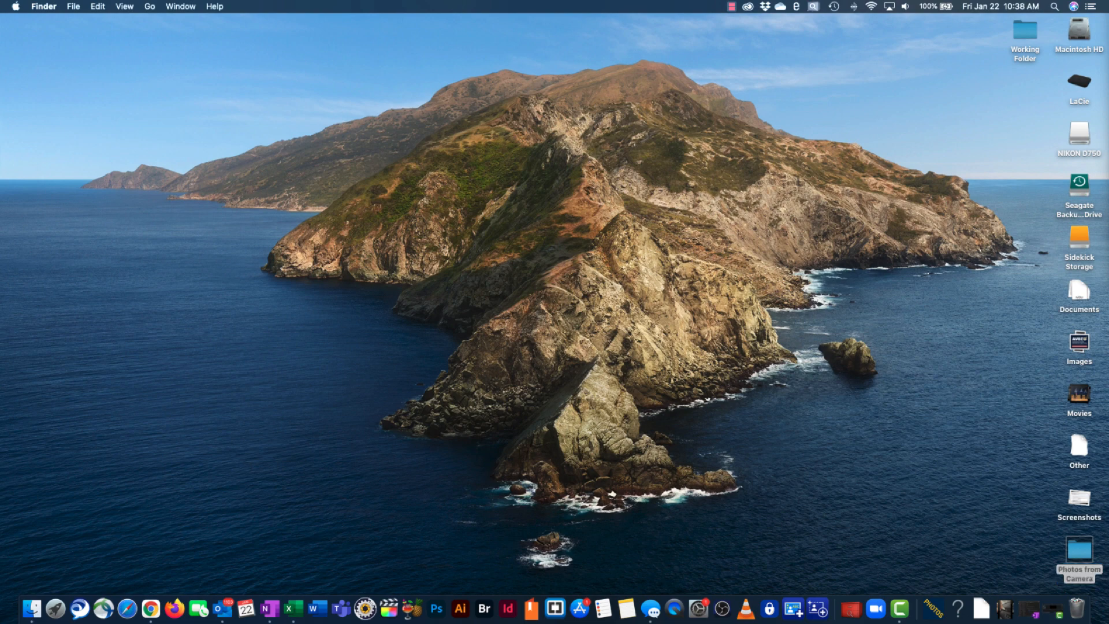
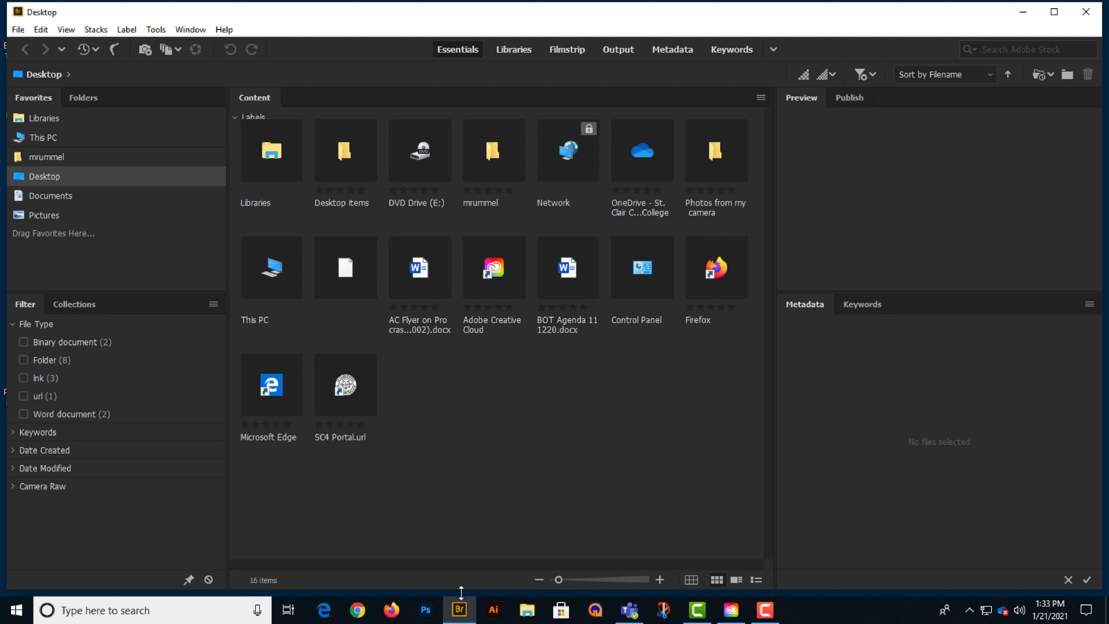
Step: On the Windows computer, close the open Bridge window and launch Adobe Bridge 2020
left_click(1085, 11)
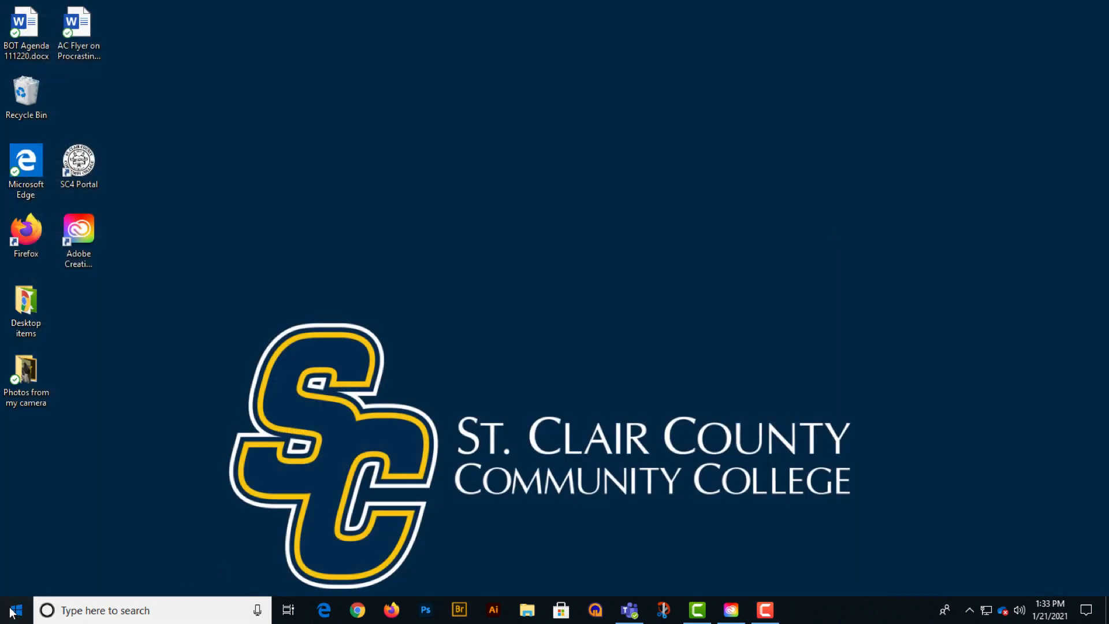
left_click(16, 610)
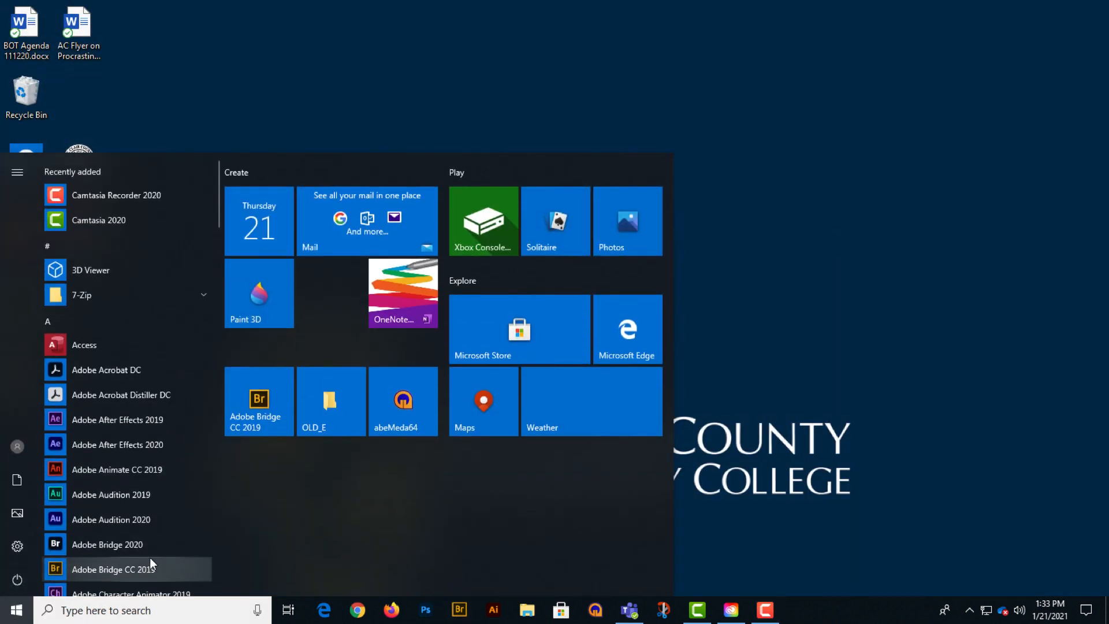
left_click(140, 545)
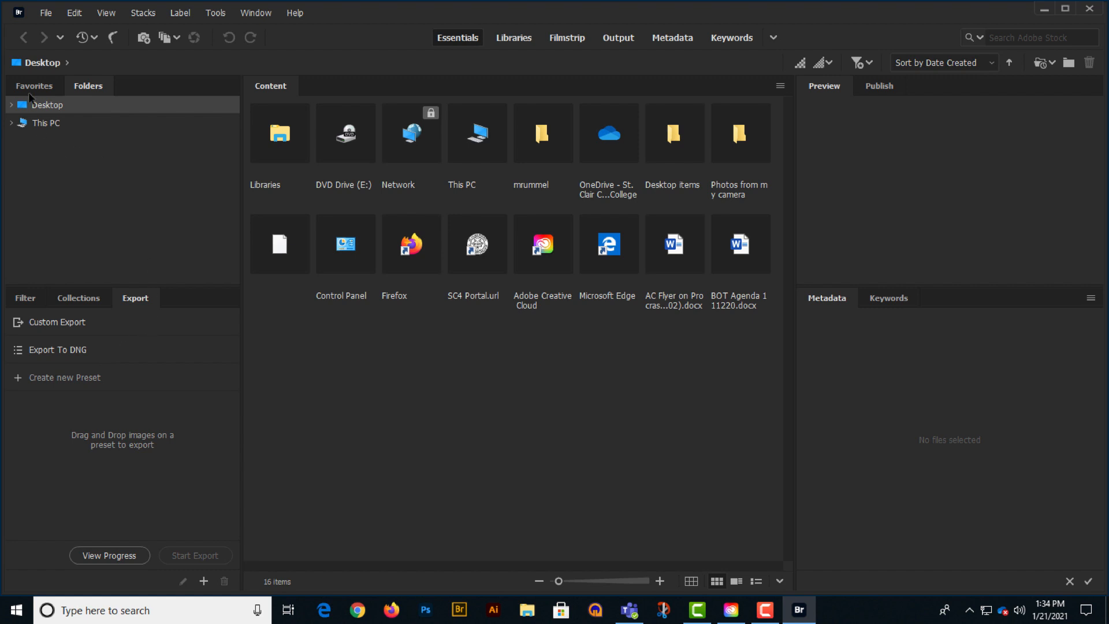
Step: Look through the favorite locations and the folder tree, including the drives under This PC
left_click(53, 87)
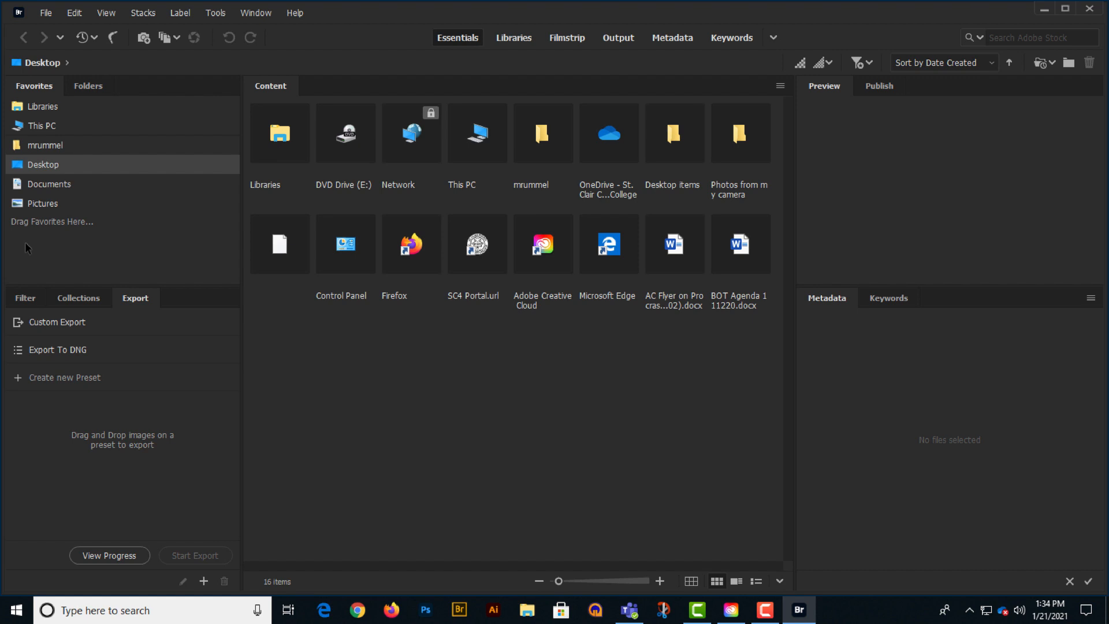
left_click(88, 86)
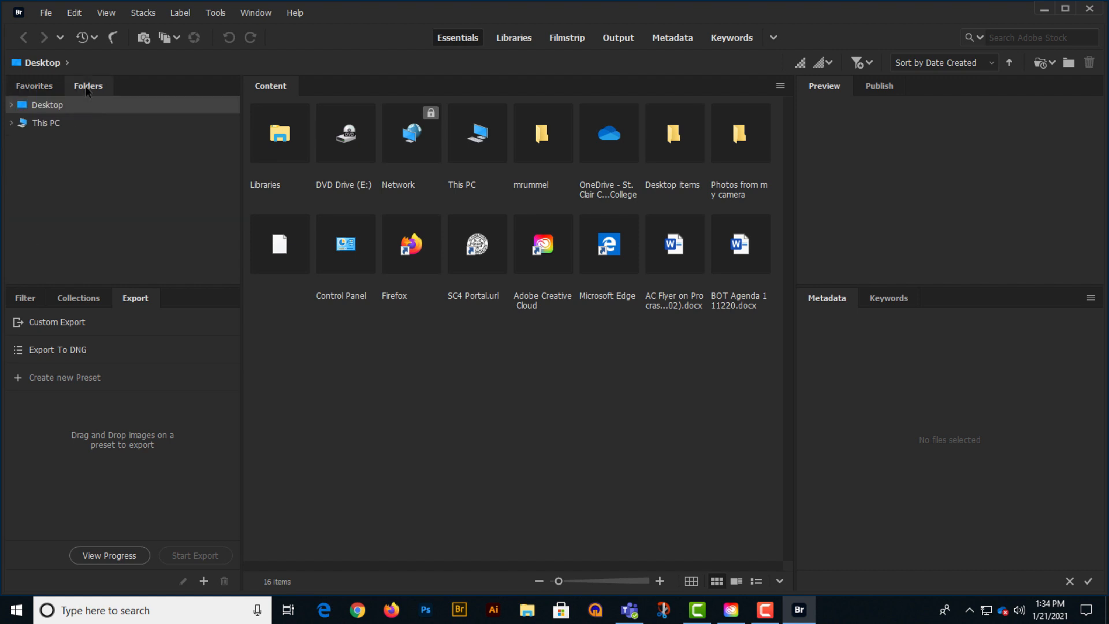
left_click(11, 123)
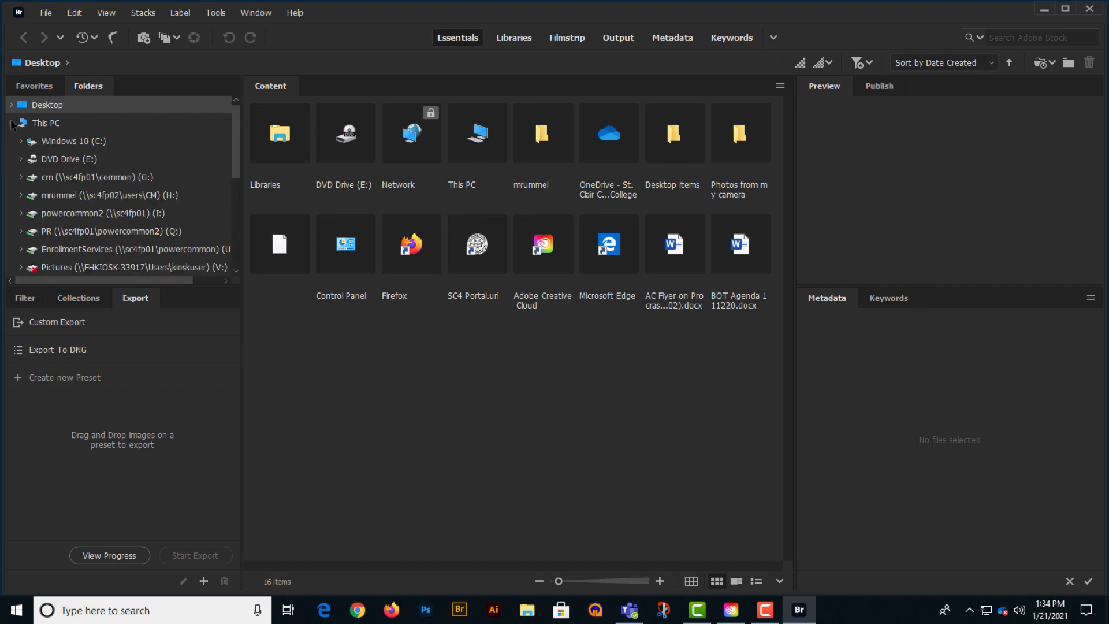
left_click(12, 123)
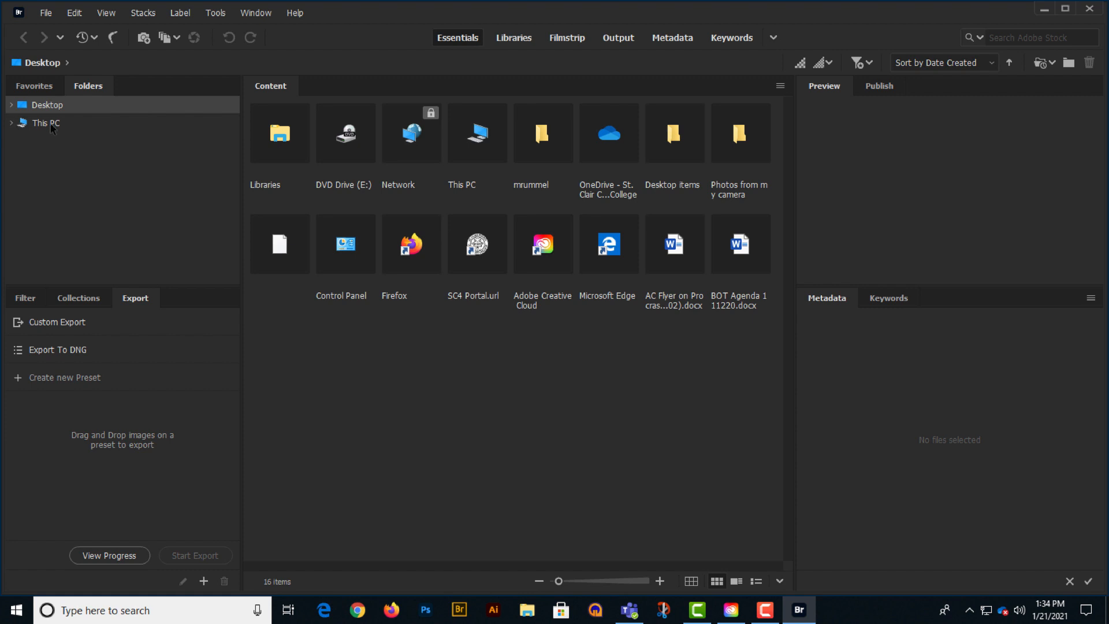
Step: Open the "Photos from my camera" folder and slightly enlarge its photo thumbnails
double_click(739, 138)
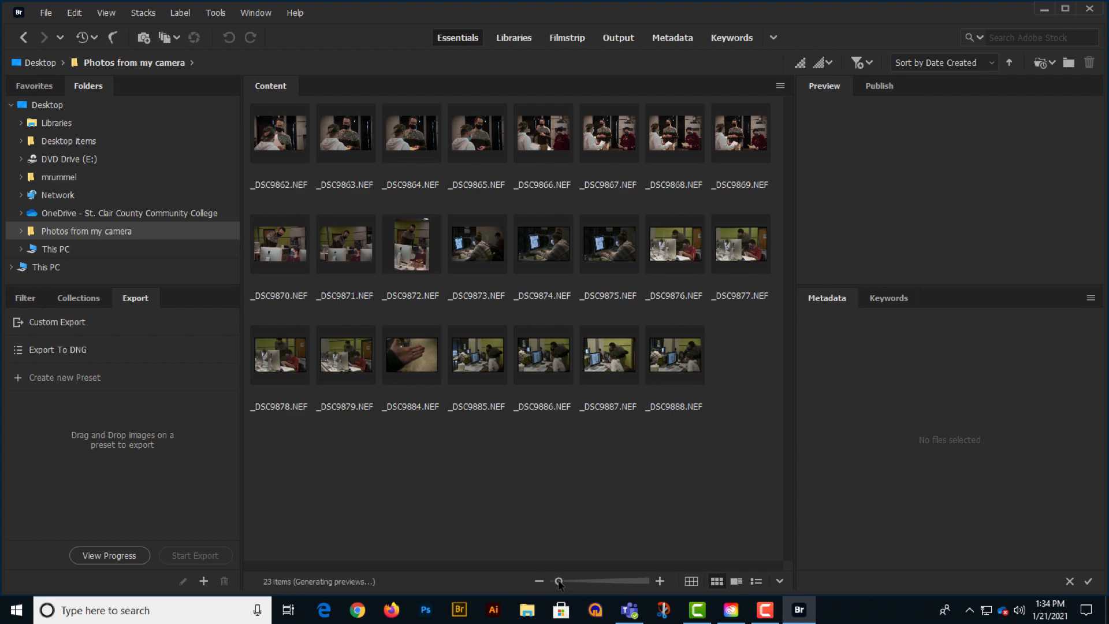
mouse_move(558, 581)
left_mouse_down()
mouse_move(577, 581)
mouse_move(560, 582)
left_mouse_up()
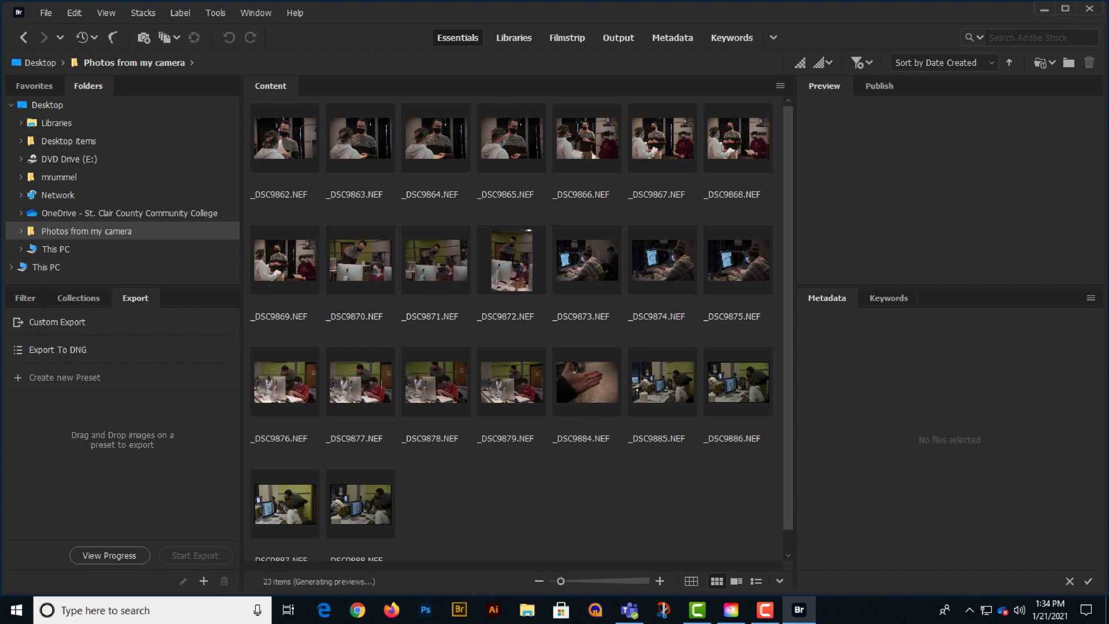
Step: Select _DSC9878.NEF and examine its preview, metadata and available keywords
left_click(438, 396)
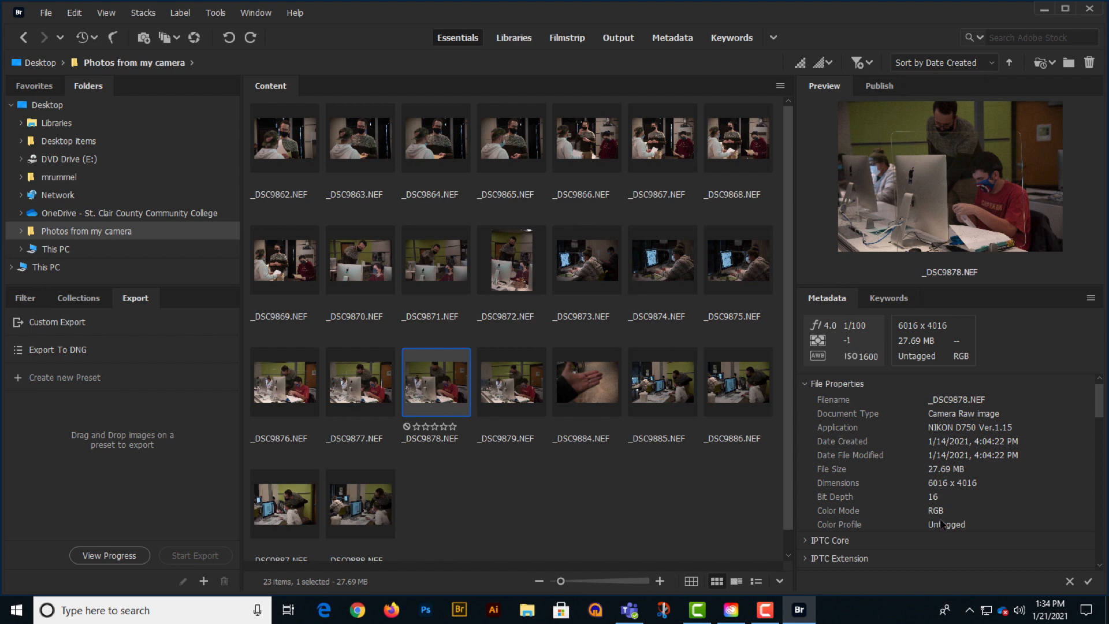
left_click(873, 299)
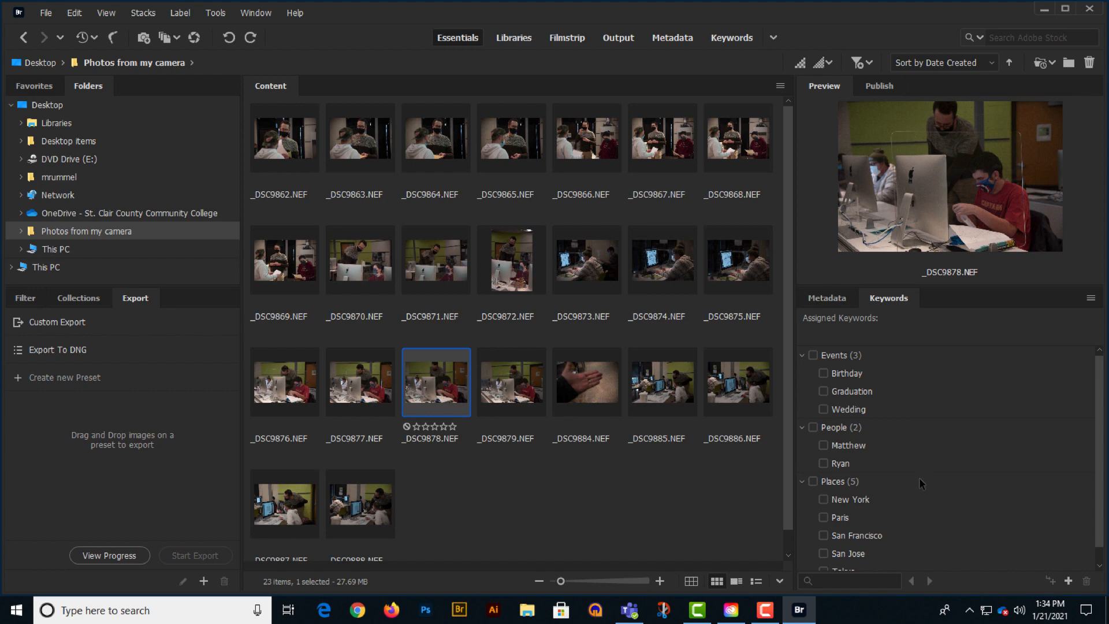
Step: Show the selected photo's metadata and enlarge the preview area in both width and height
left_click(838, 300)
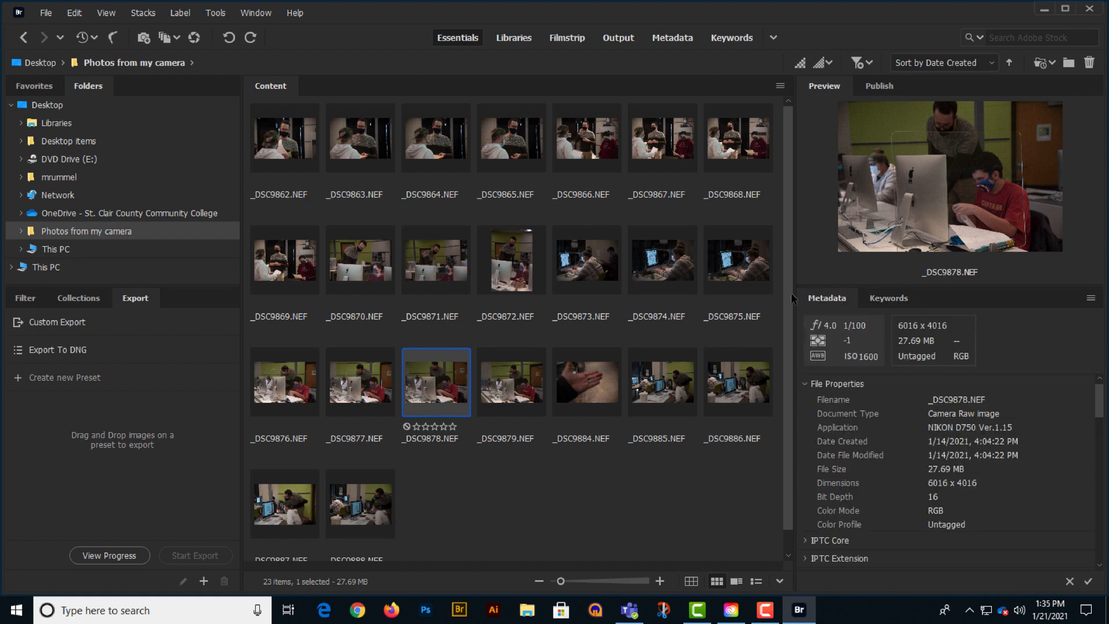
left_click_drag(794, 293, 593, 273)
left_click_drag(849, 283, 849, 376)
left_click_drag(593, 285, 682, 295)
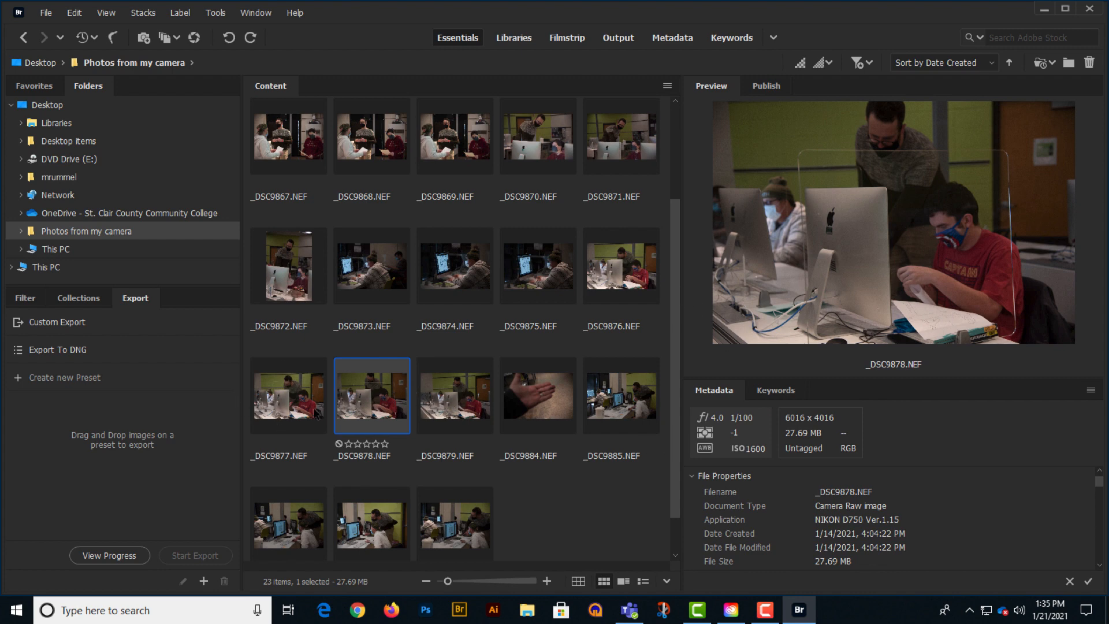
Step: Select _DSC9872.NEF, _DSC9873.NEF, _DSC9874.NEF and _DSC9879.NEF together and review the Batch Rename settings without applying them
right_click(366, 405)
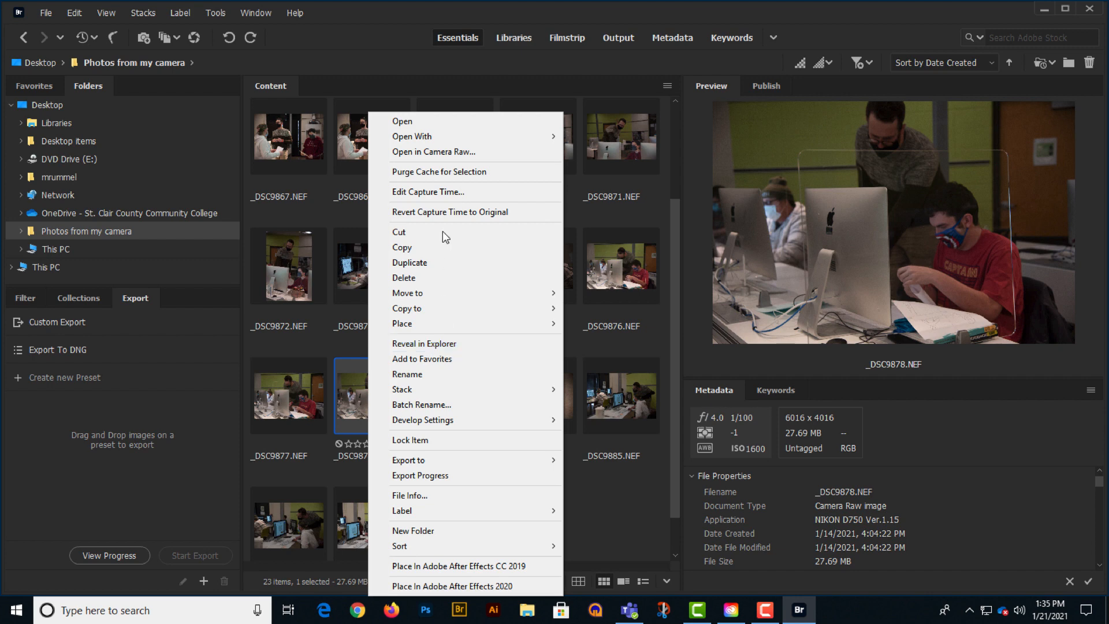
mouse_move(447, 137)
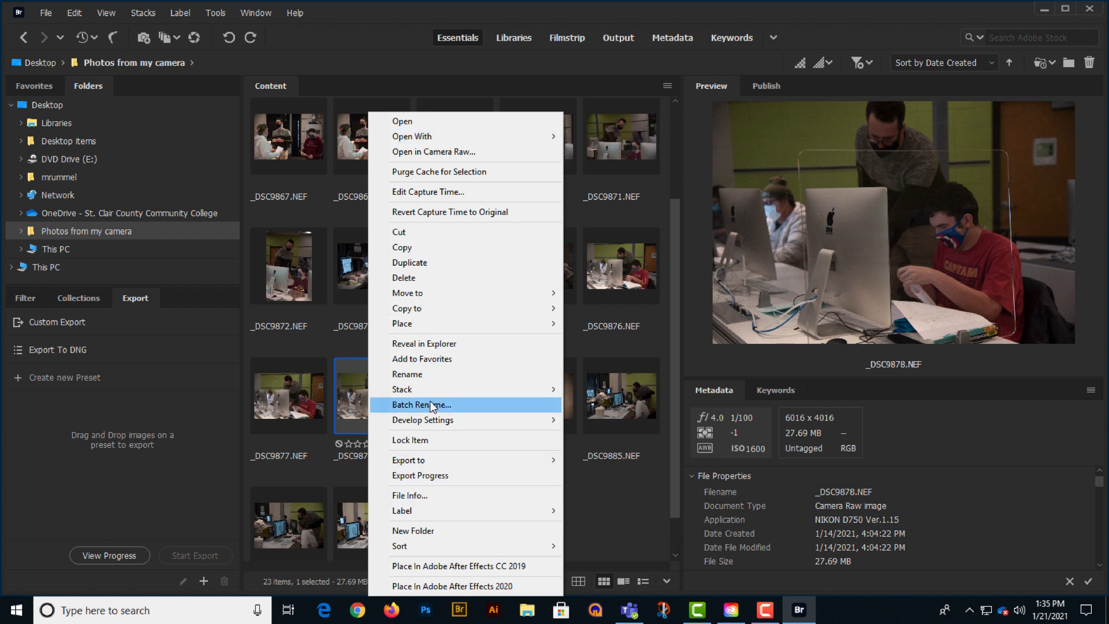
left_click(293, 268)
left_click(379, 281, "shift")
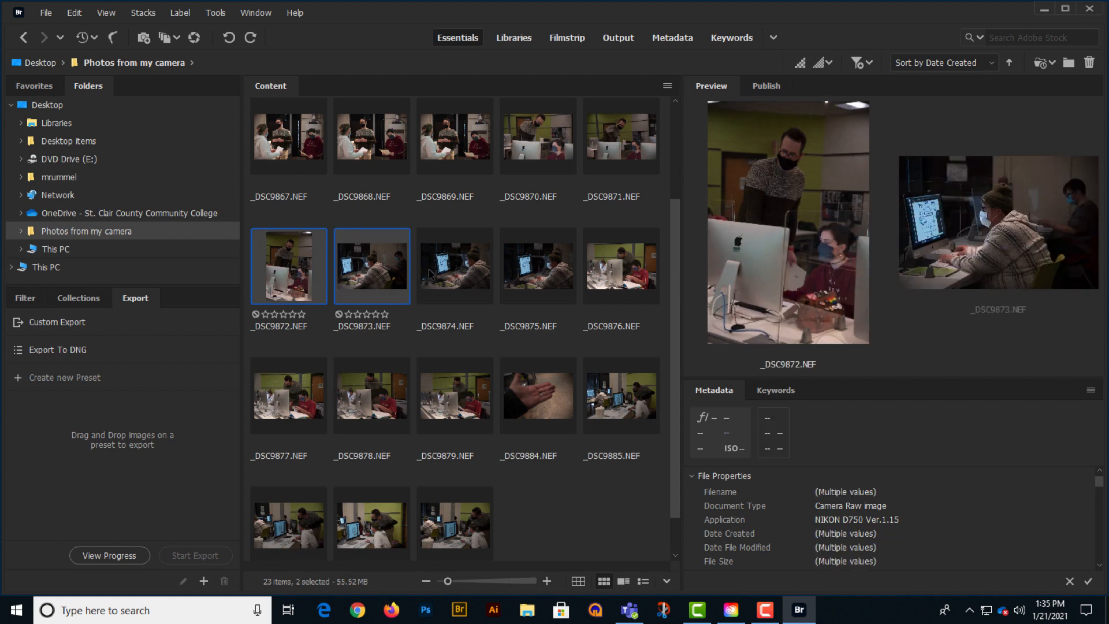
left_click(432, 275, "shift")
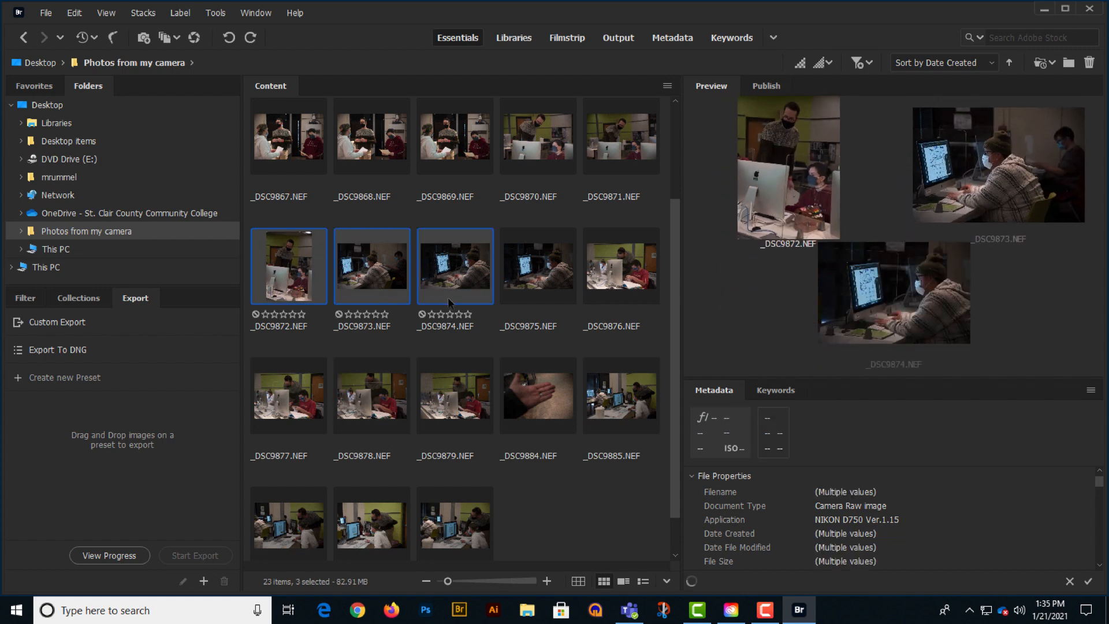
left_click(439, 425, "ctrl")
right_click(445, 422)
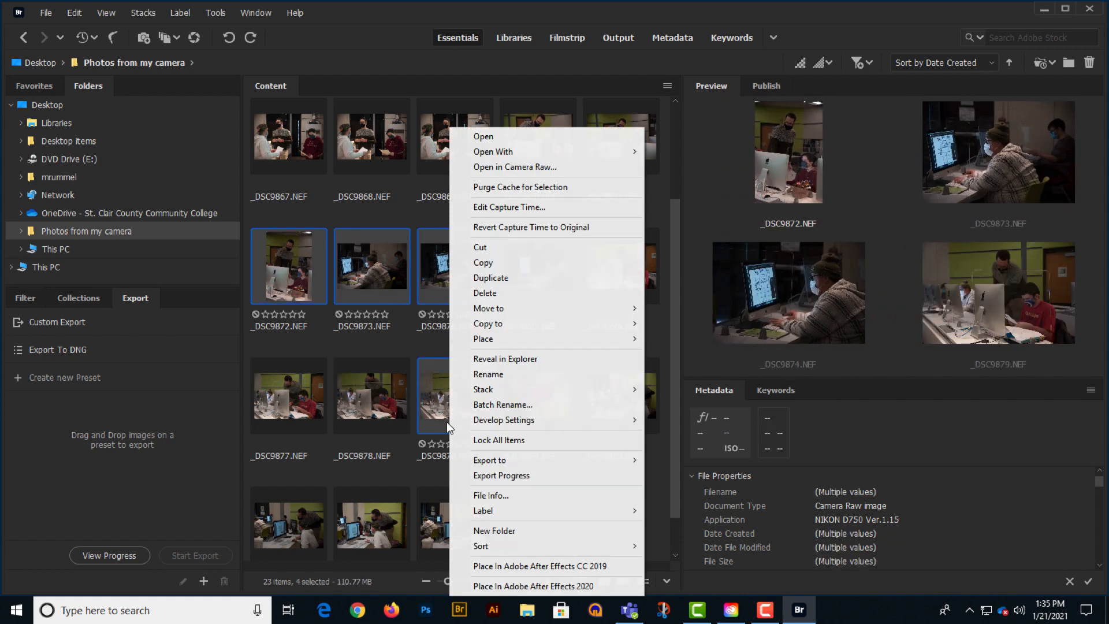
left_click(522, 406)
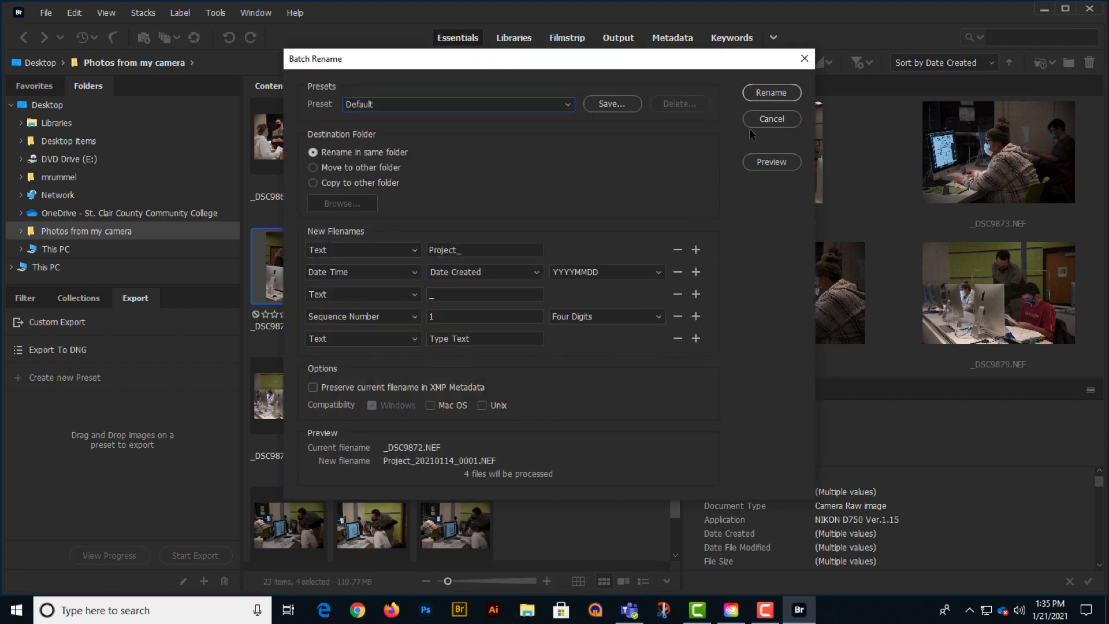
left_click(761, 121)
Step: Look through the file actions for the selected photos and the Open With choices for _DSC9874.NEF
right_click(456, 437)
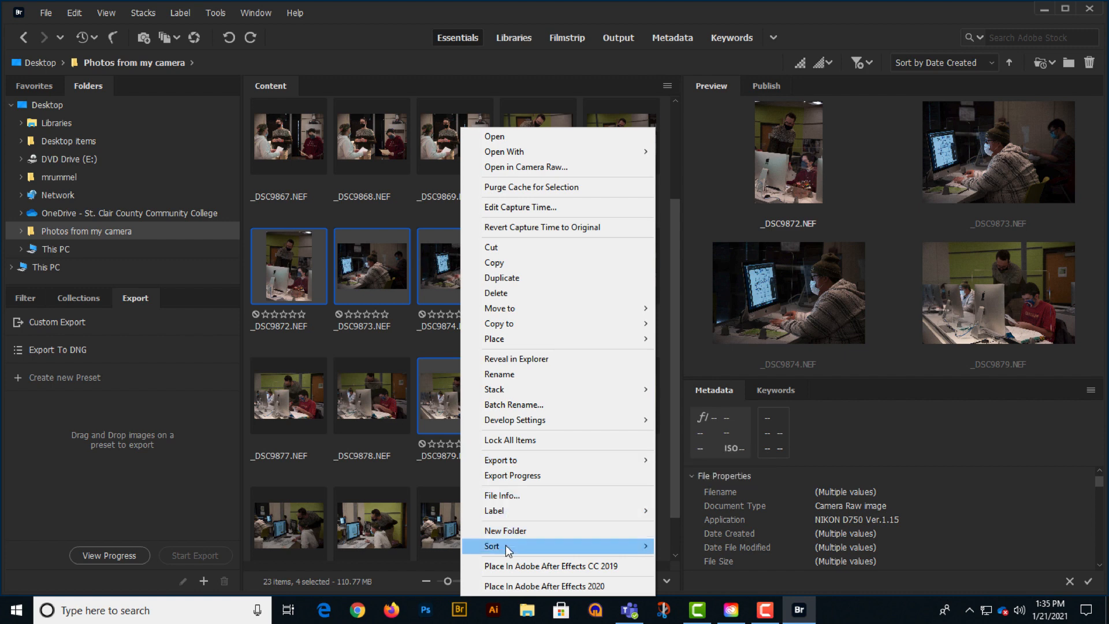
mouse_move(508, 545)
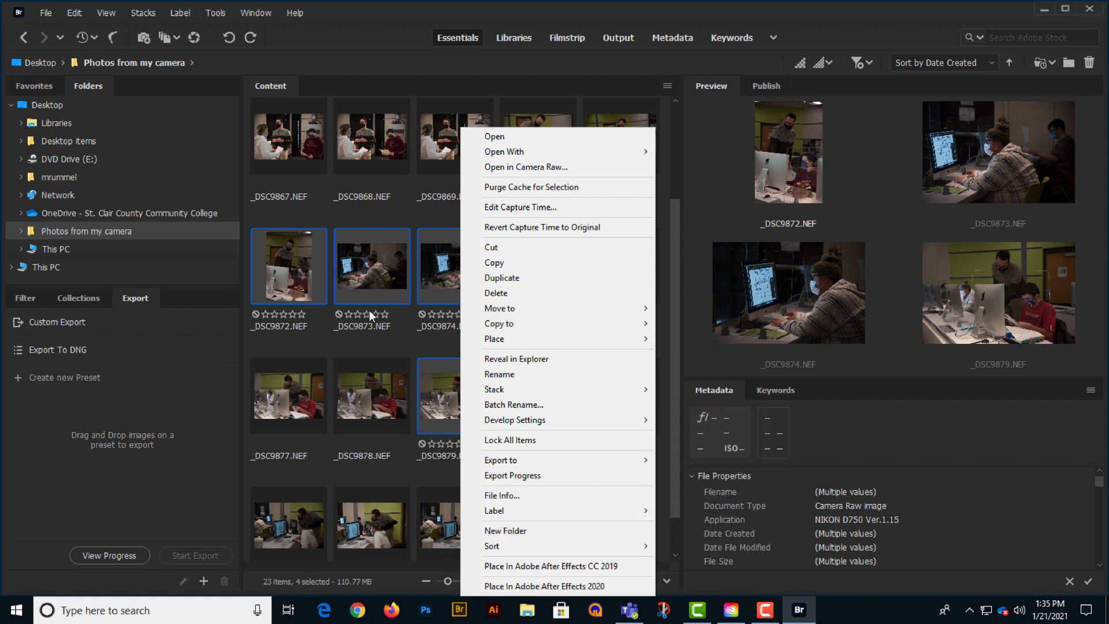
left_click(373, 264)
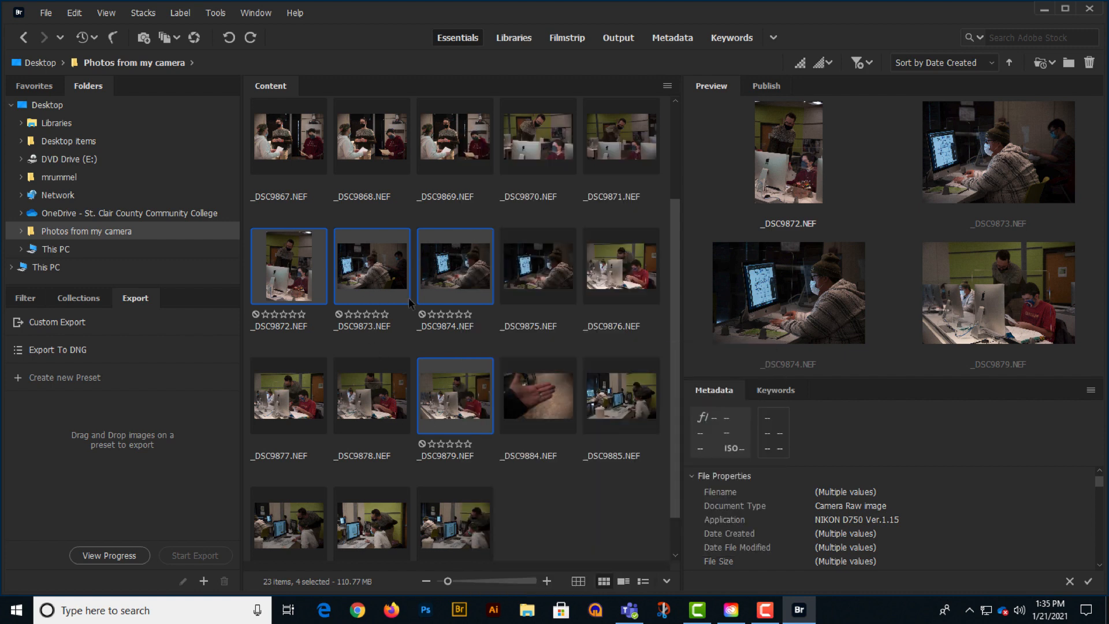
right_click(436, 279)
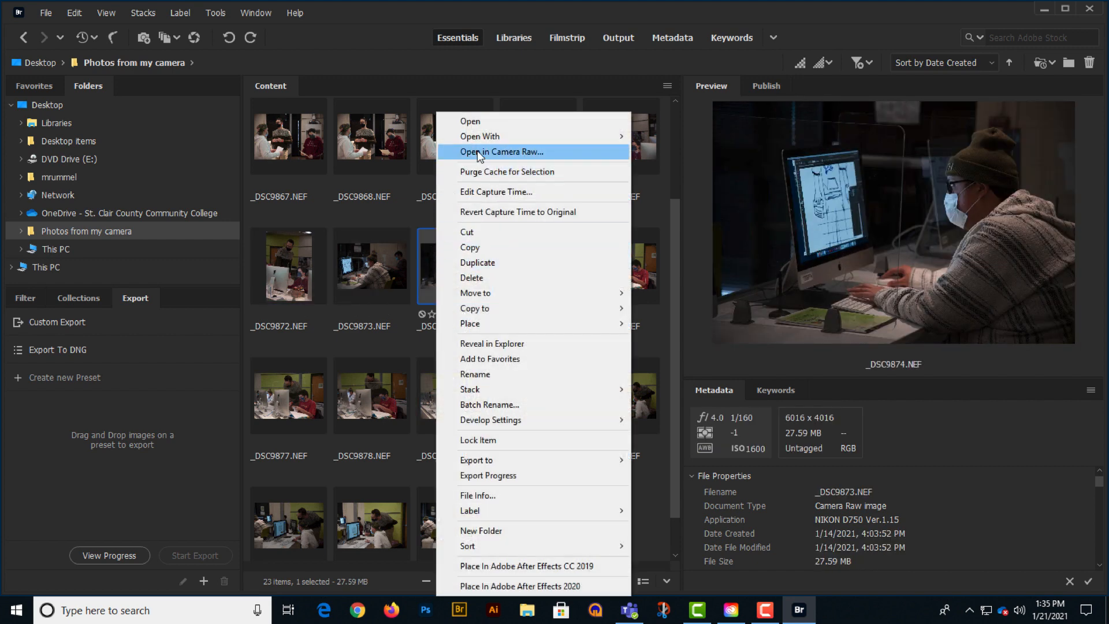
mouse_move(480, 136)
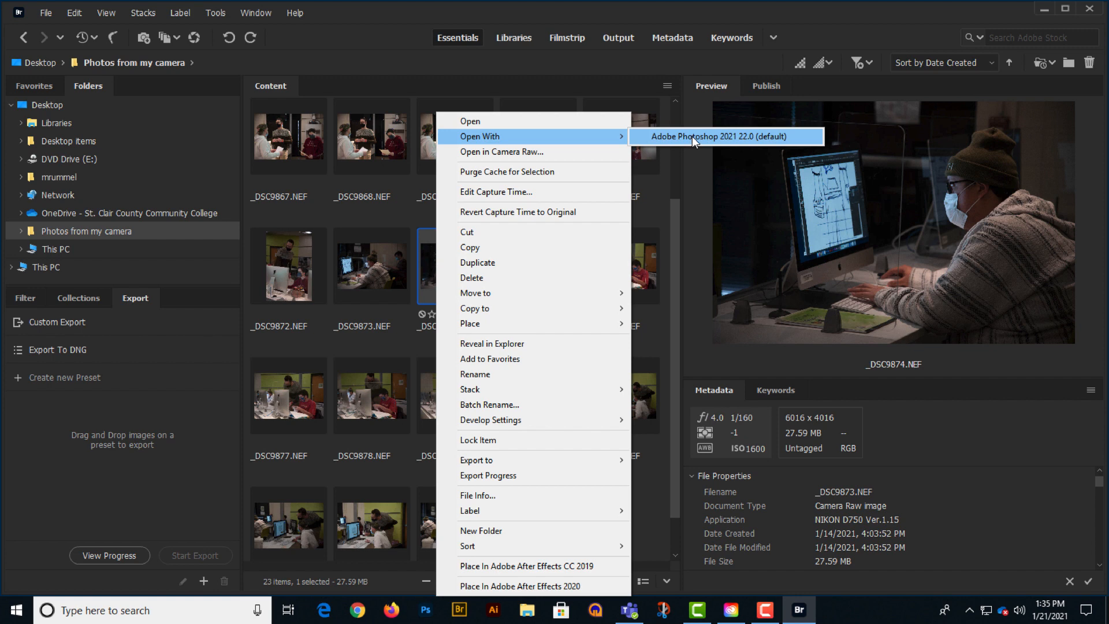
left_click(357, 206)
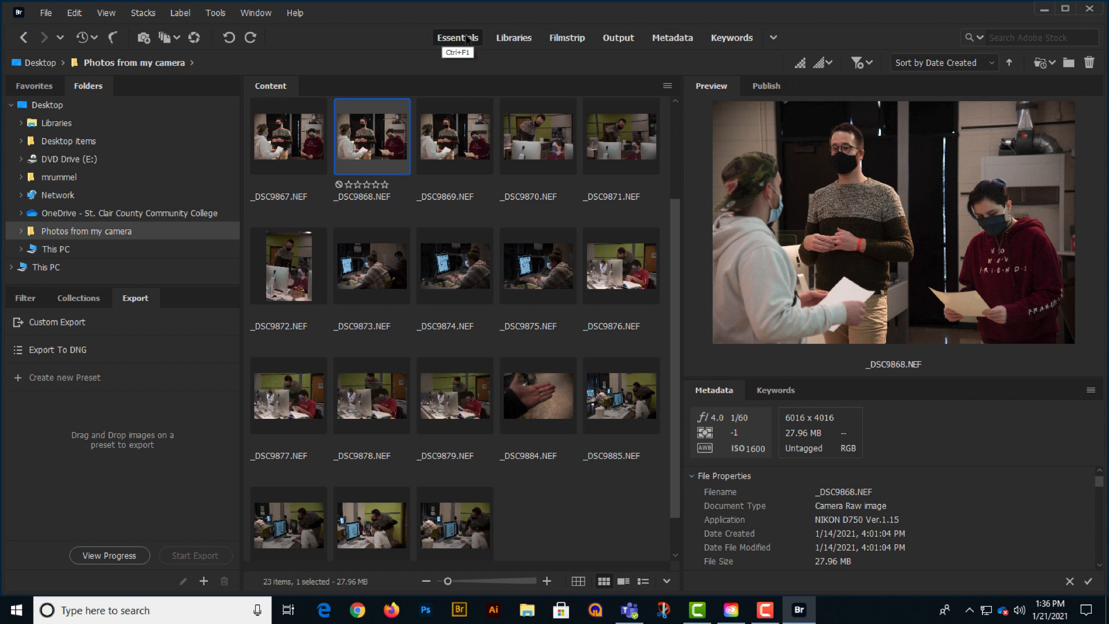
Step: Switch to the Filmstrip workspace, browse from _DSC9866.NEF back to _DSC9863.NEF and inspect the face there at 100% with the loupe
left_click(567, 38)
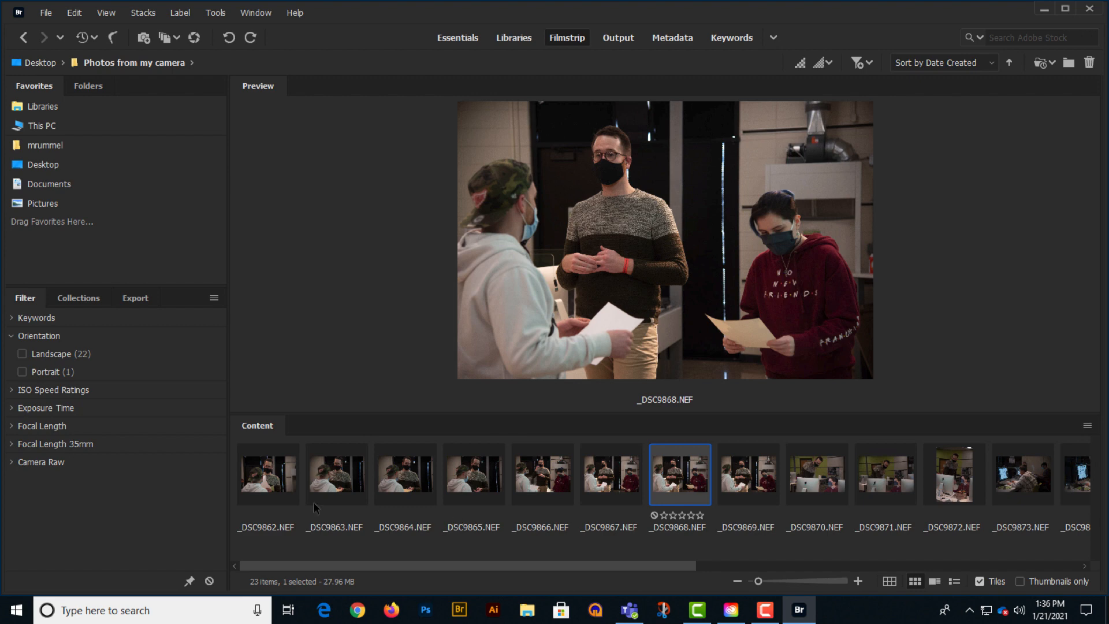
left_click(555, 480)
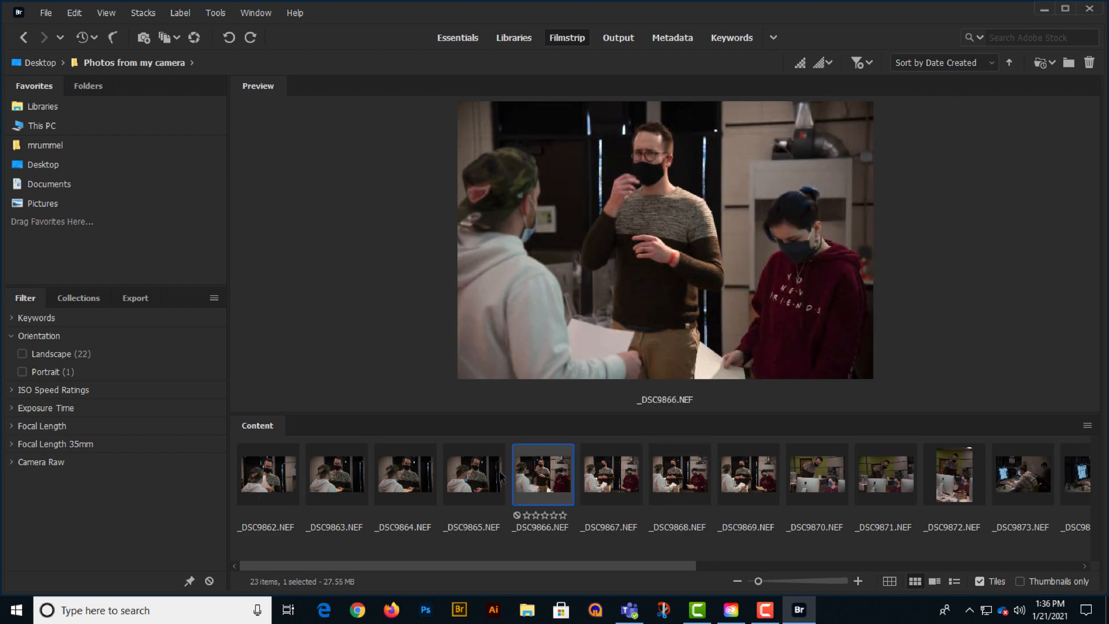
left_click(465, 476)
left_click(404, 480)
left_click(332, 480)
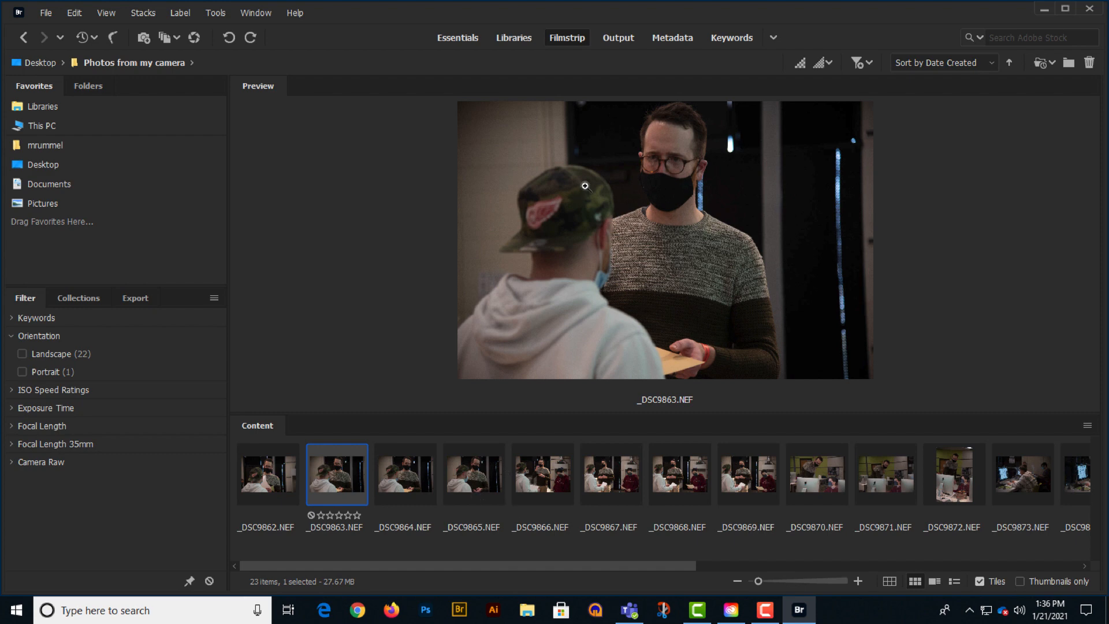
left_click(672, 175)
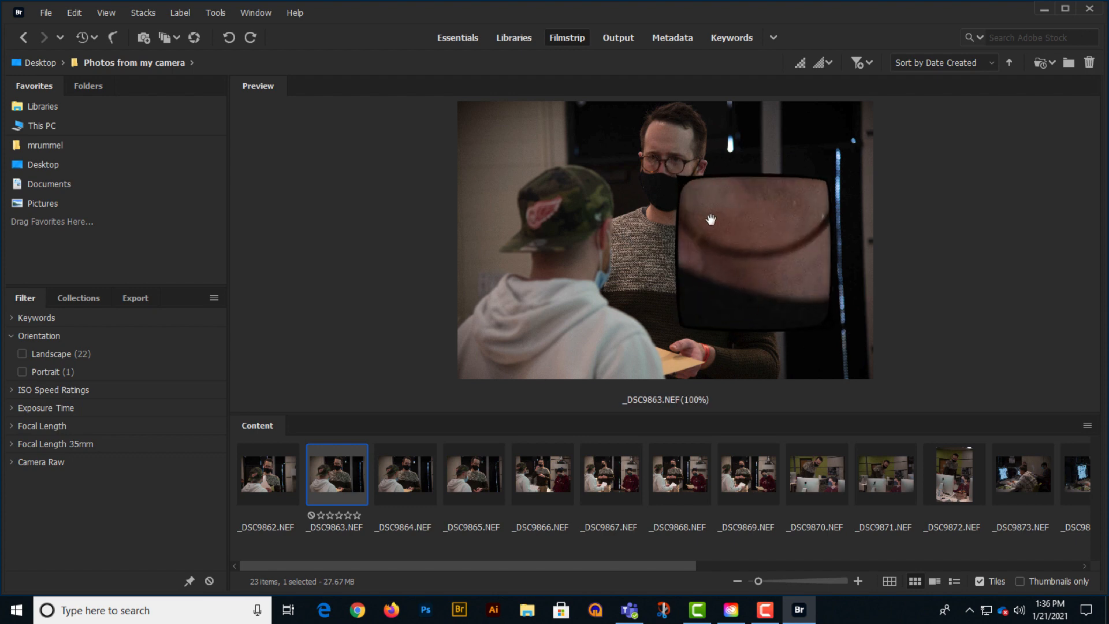
left_click(681, 178)
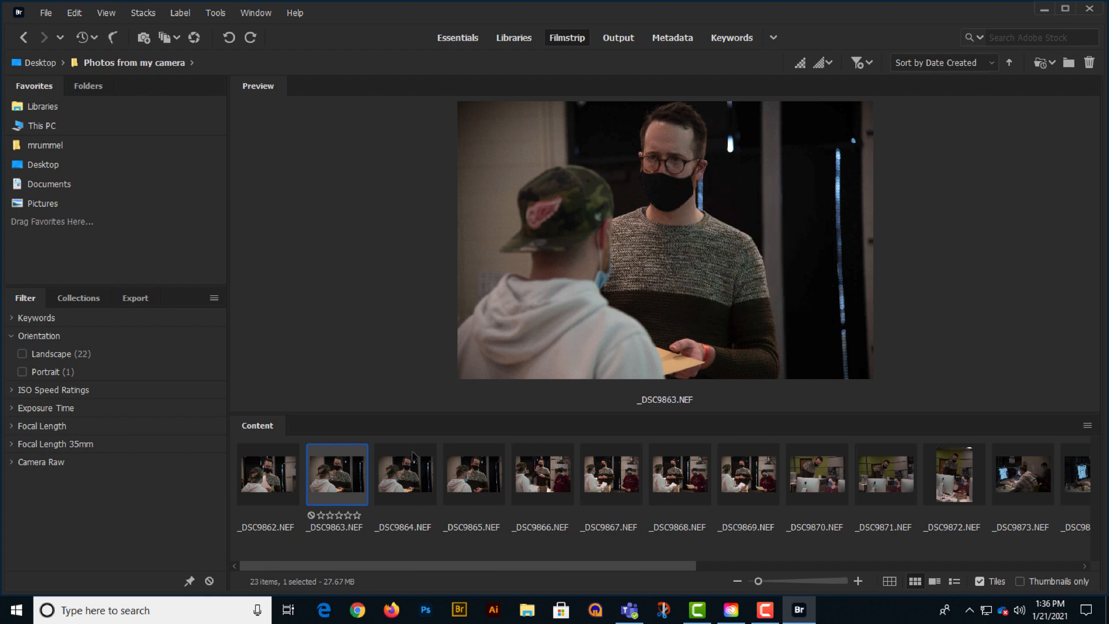
Step: Review the file actions for _DSC9864.NEF and compare the Essentials and Filmstrip workspaces
right_click(408, 475)
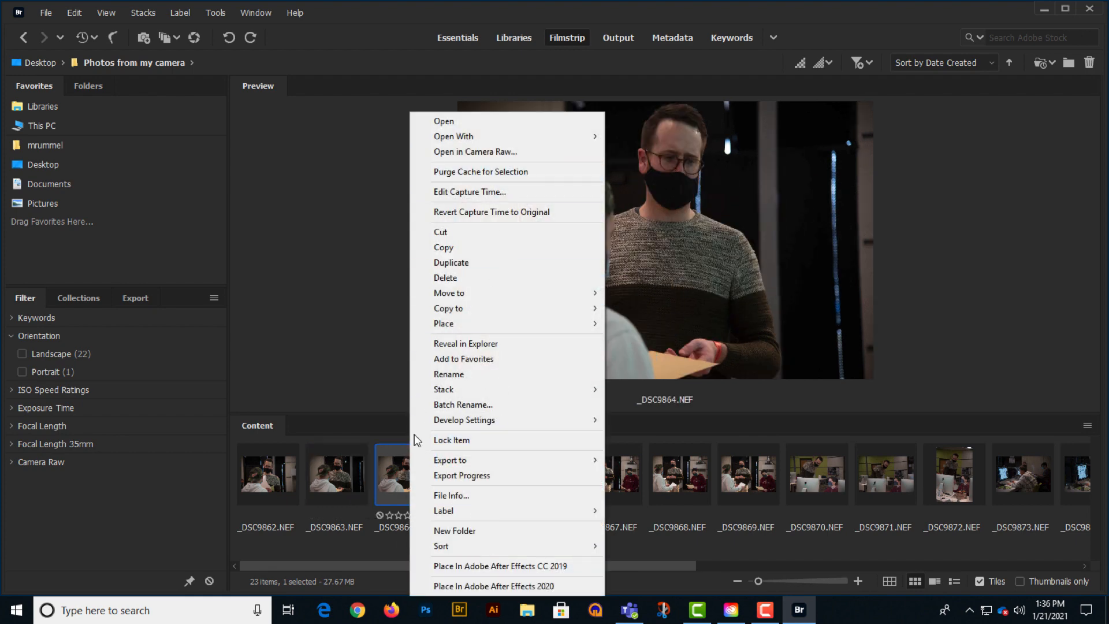
left_click(401, 29)
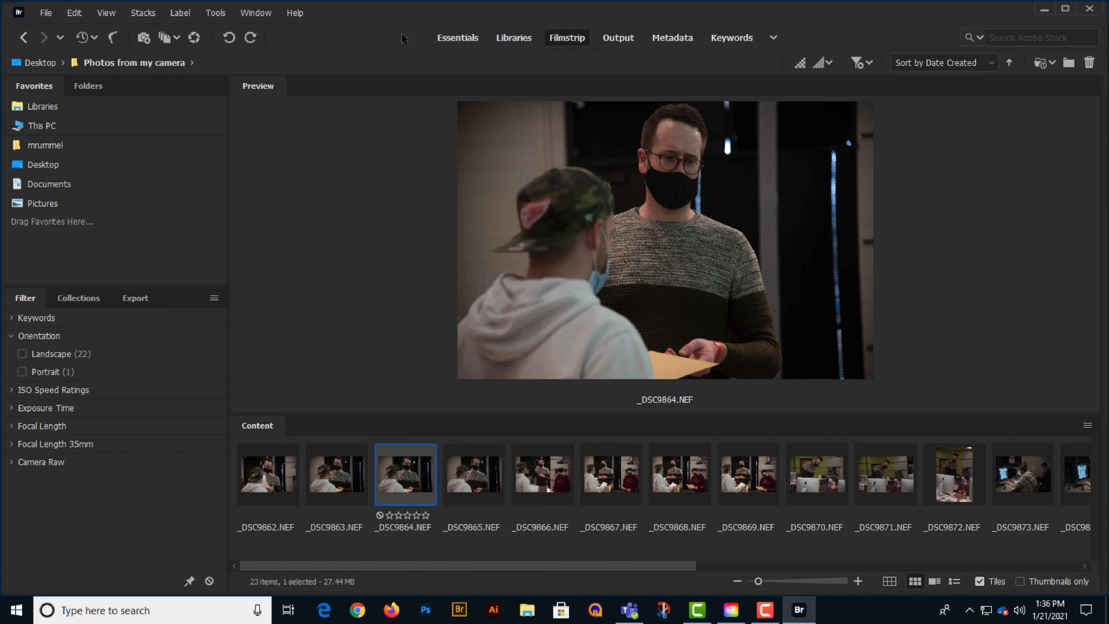
left_click(457, 37)
left_click(567, 38)
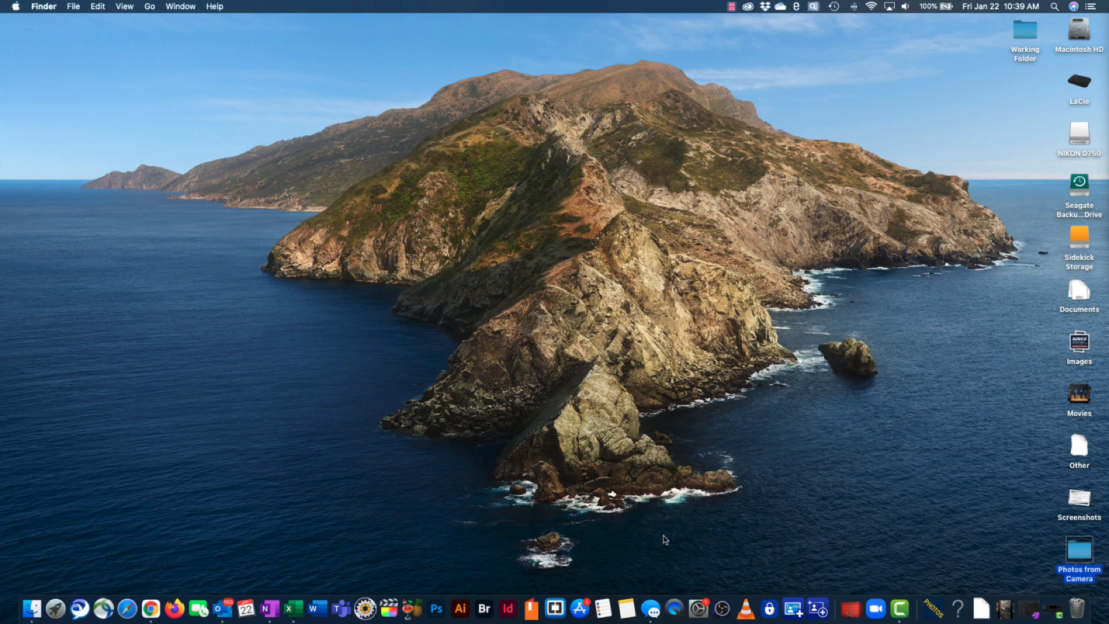
Step: On the Mac, open the desktop folder "Photos from Camera" in Adobe Bridge 2021 and fit its window to the screen
left_click_drag(1085, 552, 487, 613)
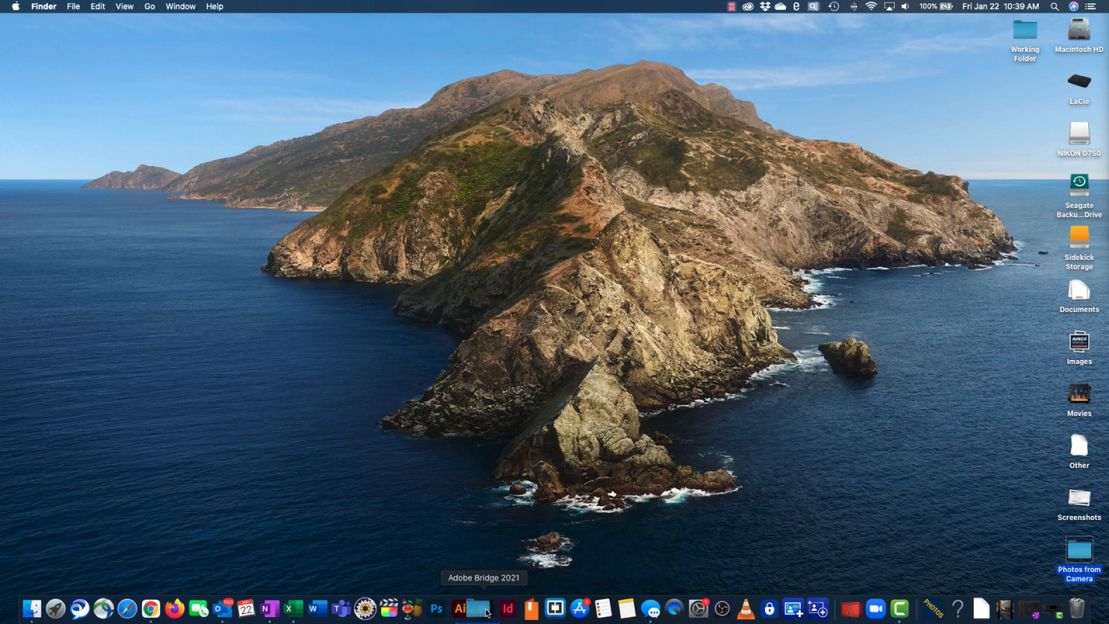
left_click_drag(487, 612, 487, 612)
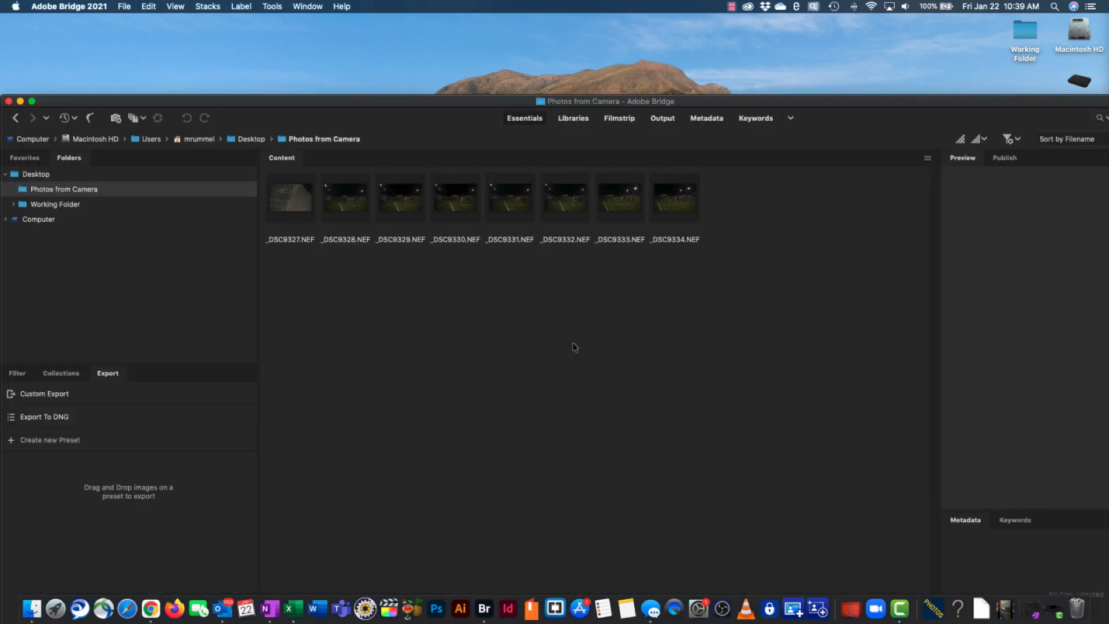
left_click(726, 78)
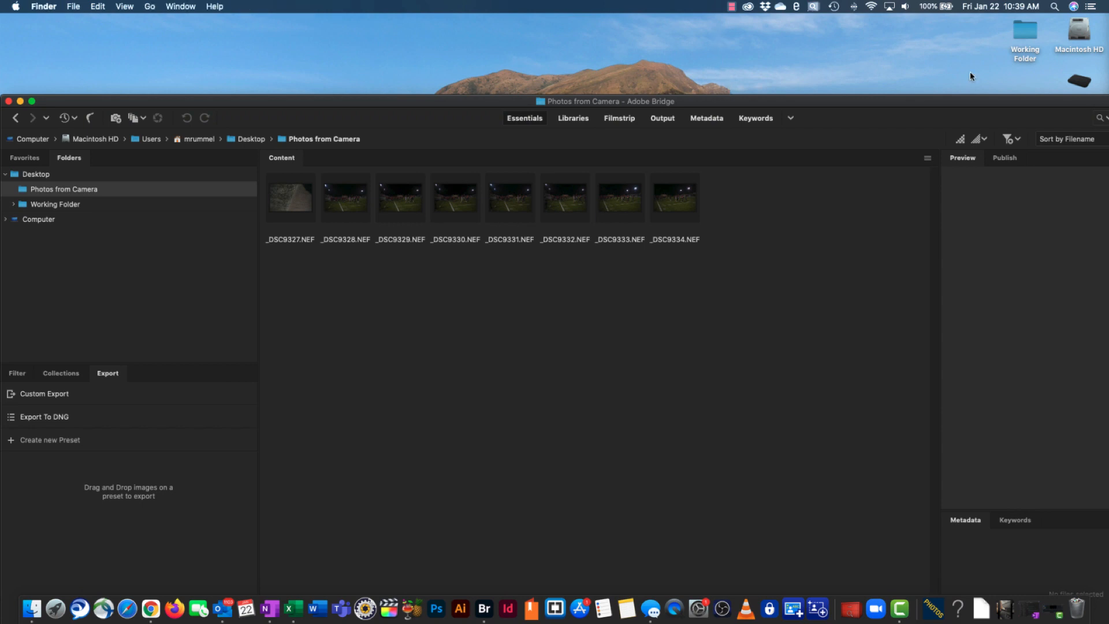
left_click_drag(79, 96, 89, 19)
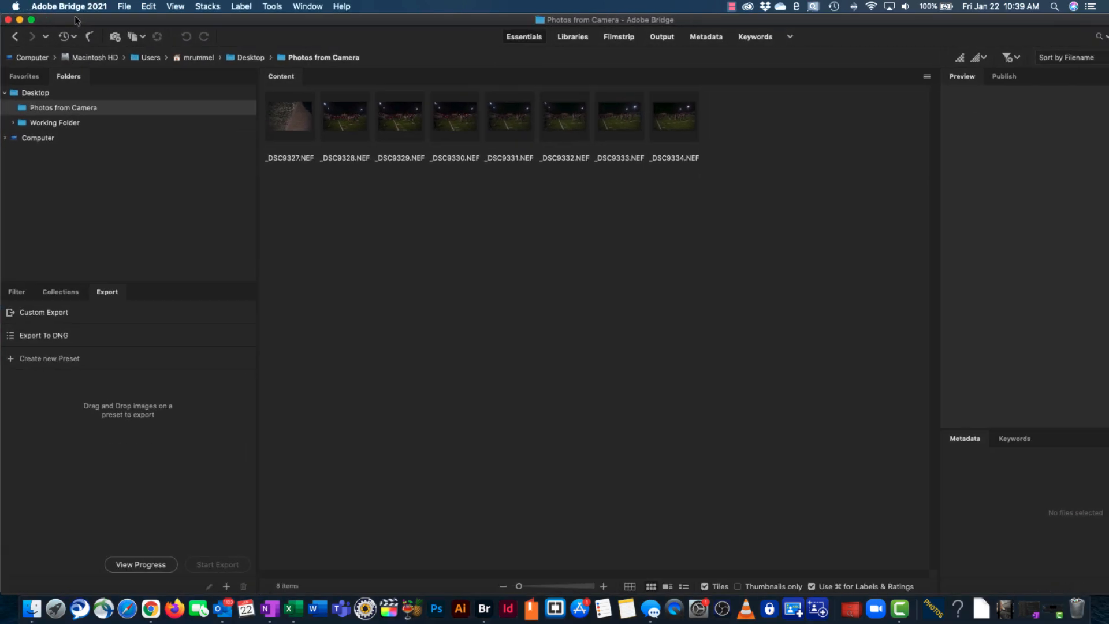
mouse_move(1107, 592)
left_mouse_down()
mouse_move(1040, 583)
mouse_move(1108, 580)
left_mouse_up()
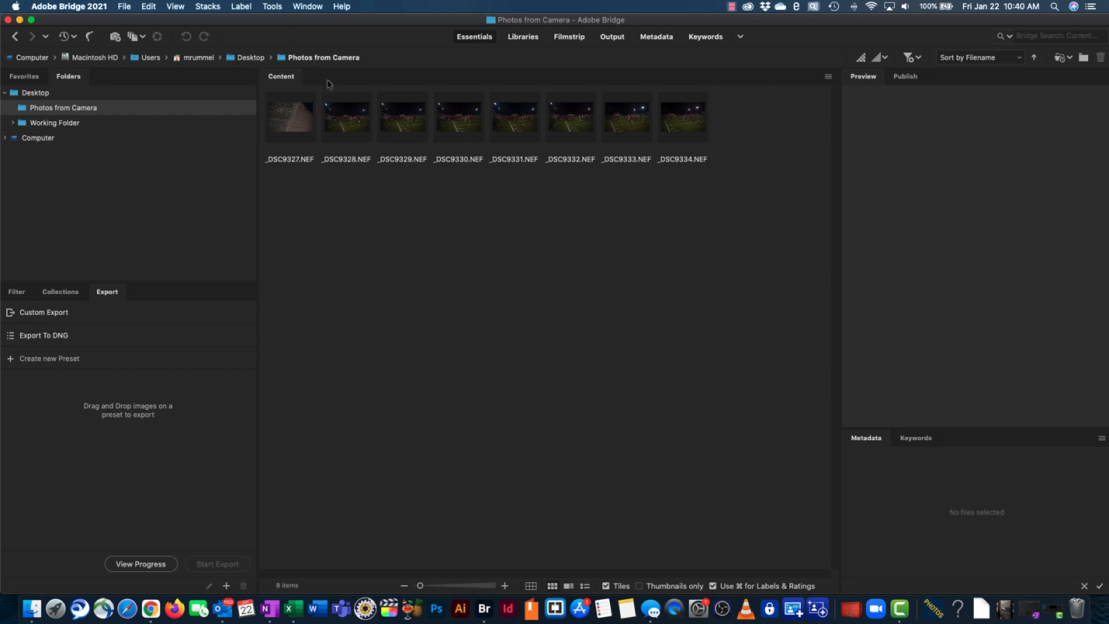
Step: Select _DSC9327.NEF, _DSC9328.NEF, _DSC9331.NEF, _DSC9332.NEF and _DSC9333.NEF together and review the file actions available for them
left_click(287, 121)
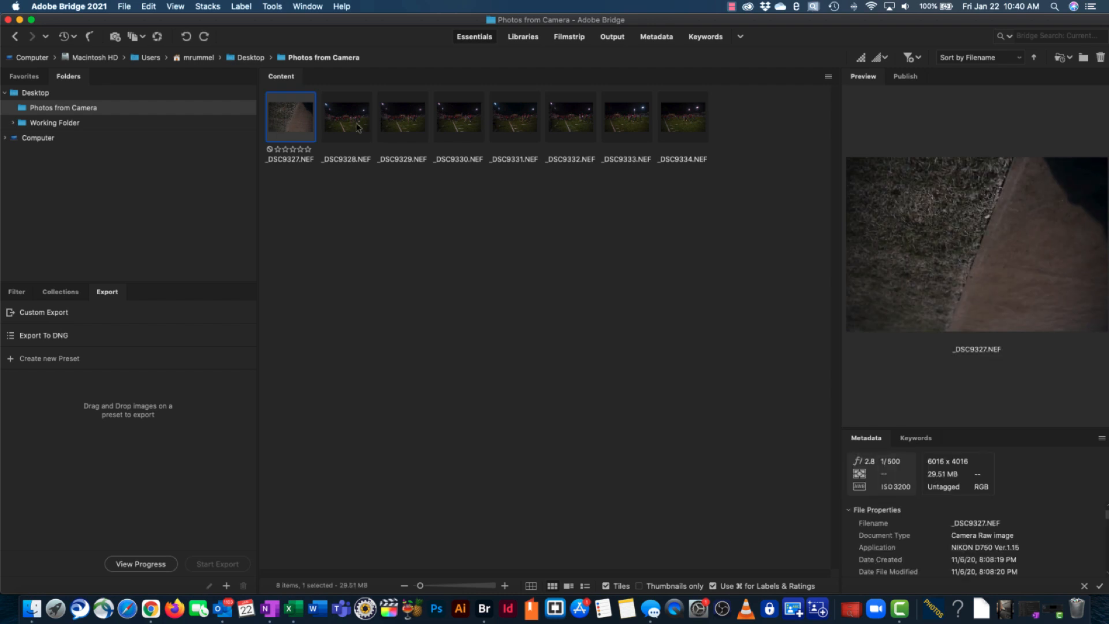
left_click(357, 127, "super")
left_click(511, 123, "super")
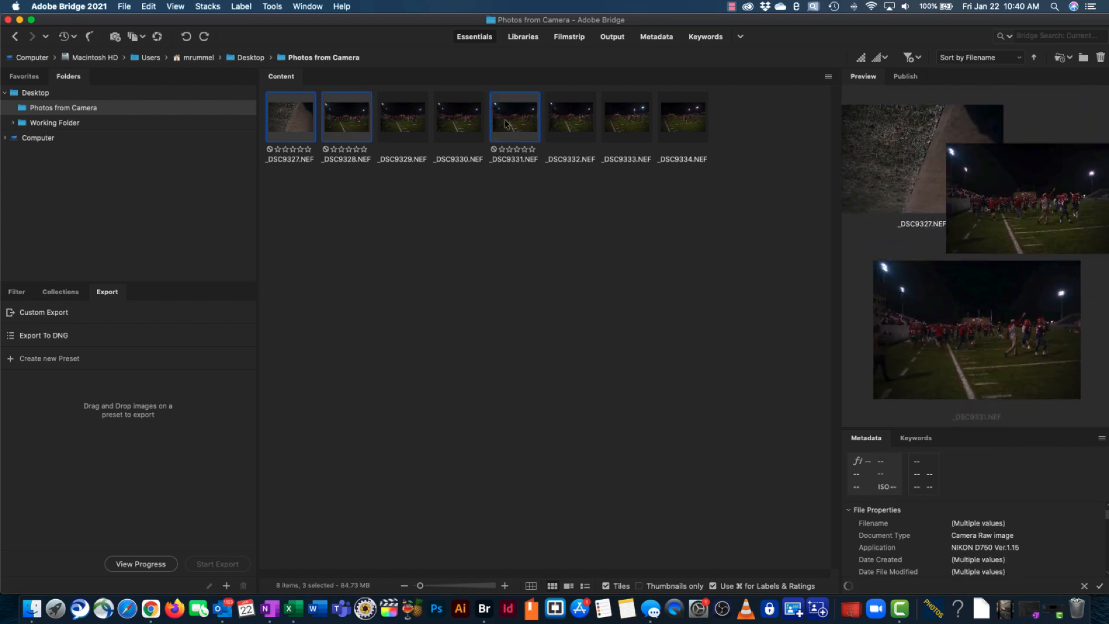
left_click(580, 124, "super")
left_click(614, 127, "super")
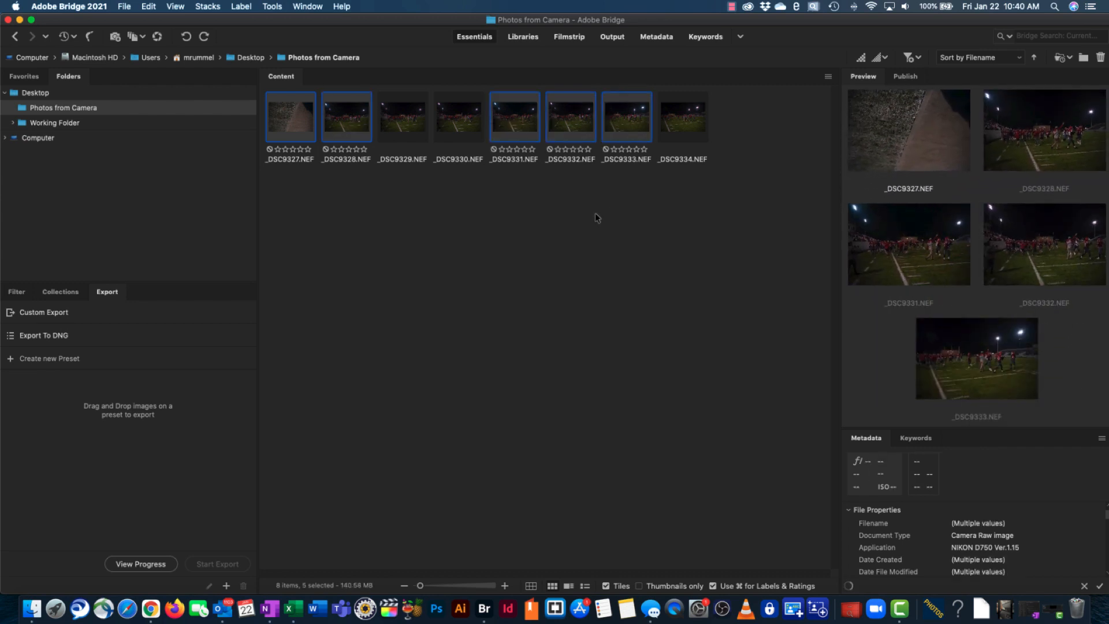
right_click(532, 131)
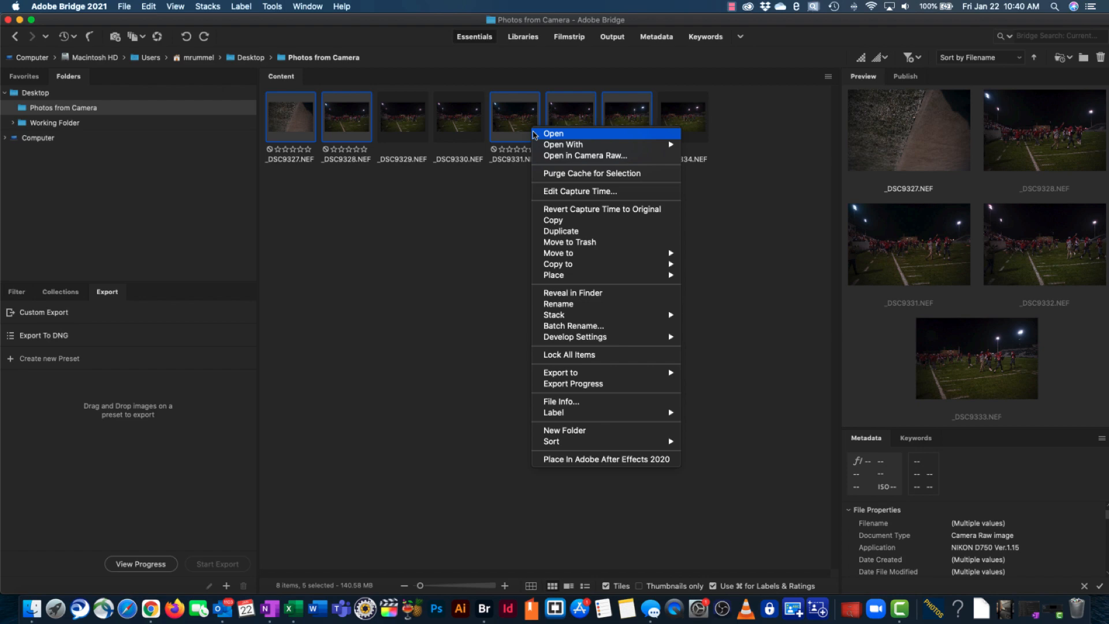
left_click(473, 234)
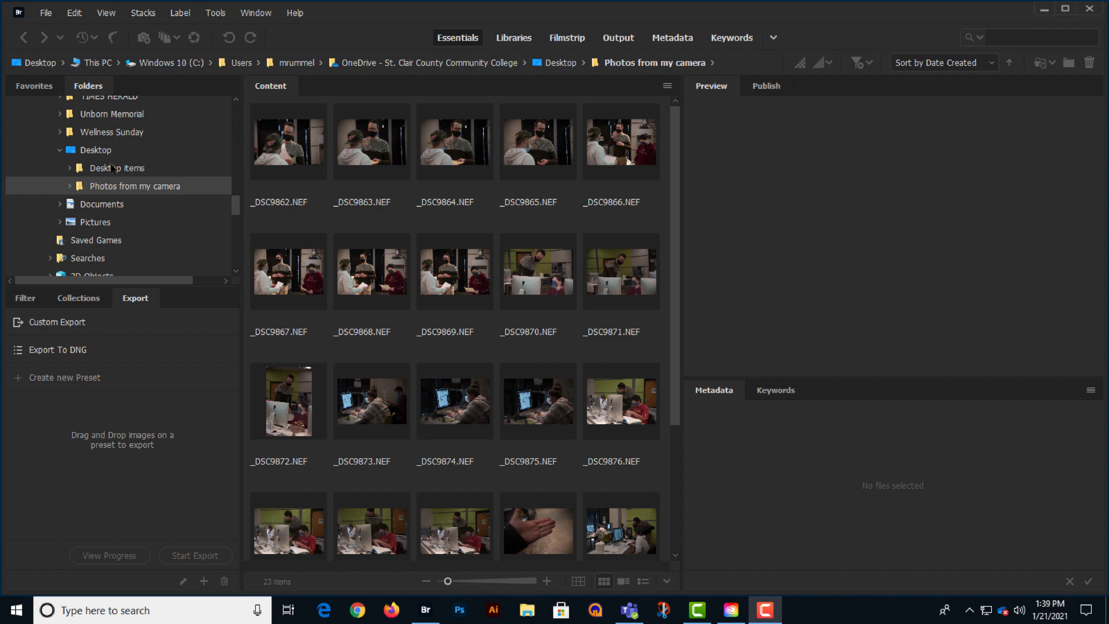
Step: Collapse the Users folder in the folder tree and open the Photos folder on the PR (Q:) network drive
left_click(239, 206)
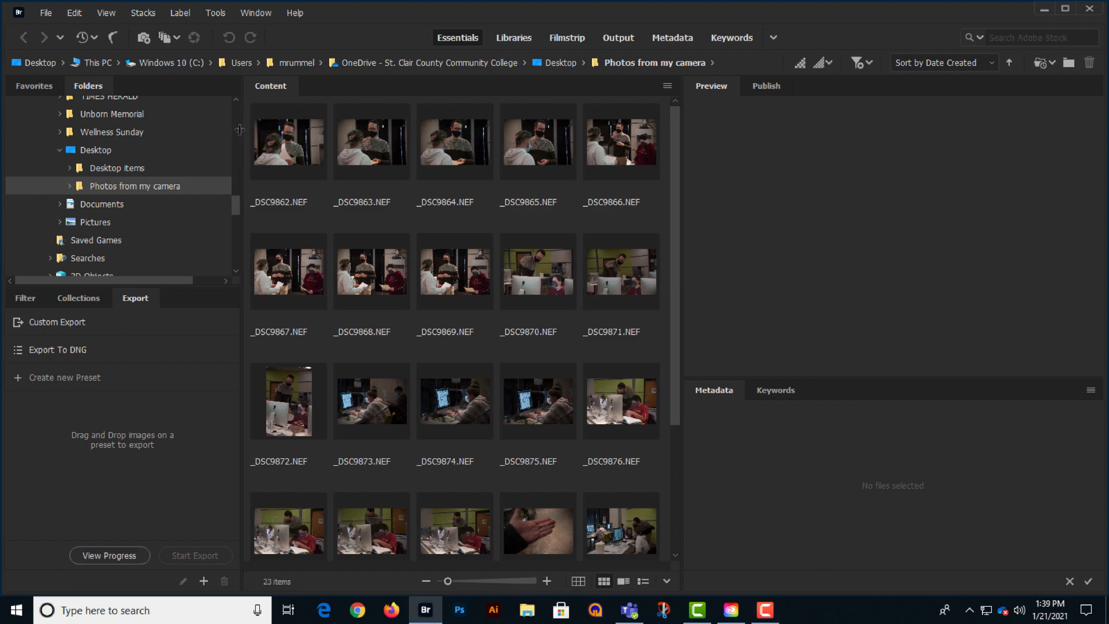
scroll(57, 148, "up", 15)
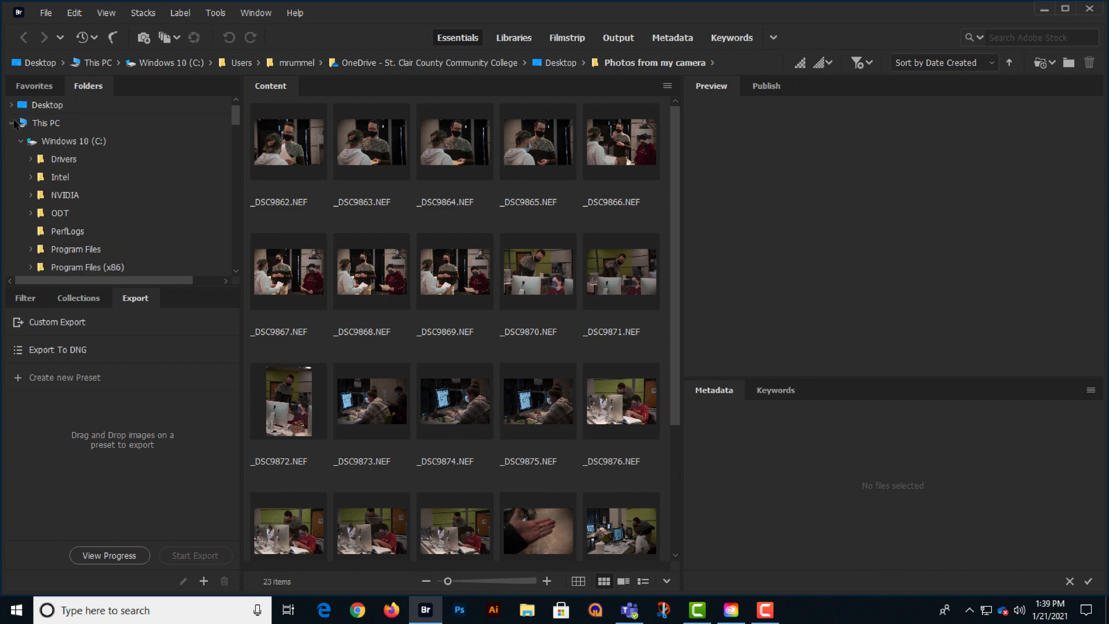
scroll(65, 177, "down", 3)
scroll(65, 178, "down", 3)
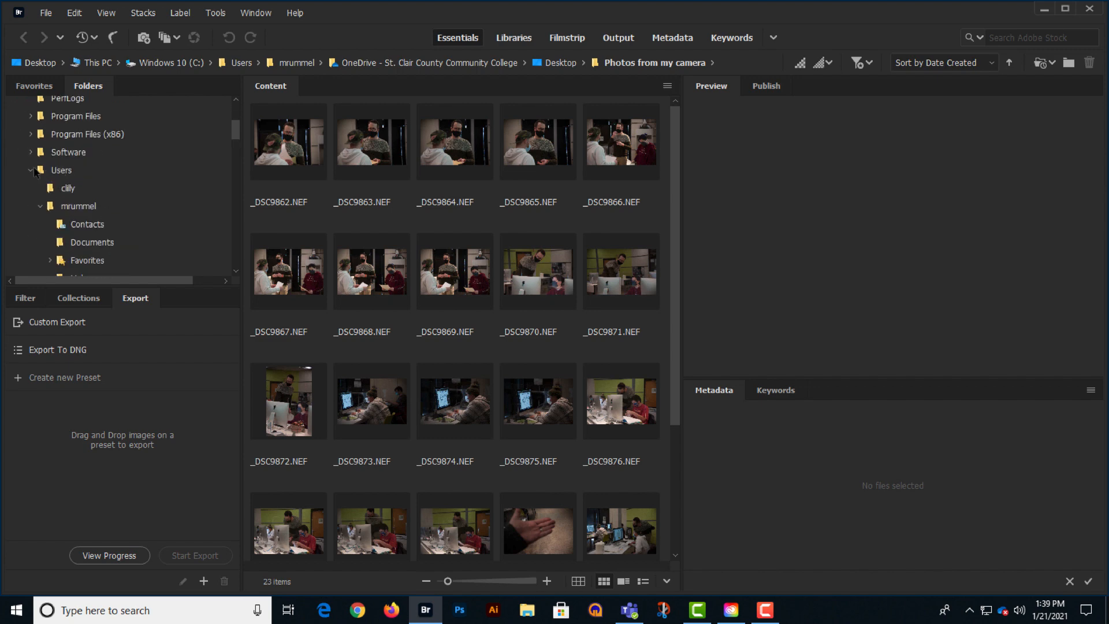
left_click(31, 171)
scroll(31, 171, "down", 3)
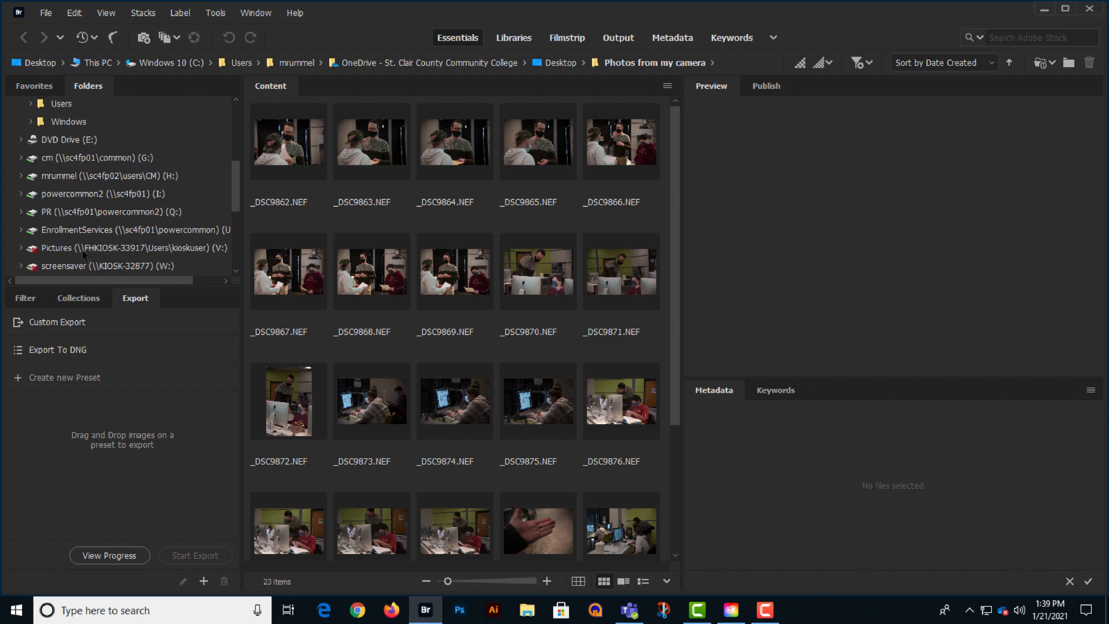
left_click(77, 214)
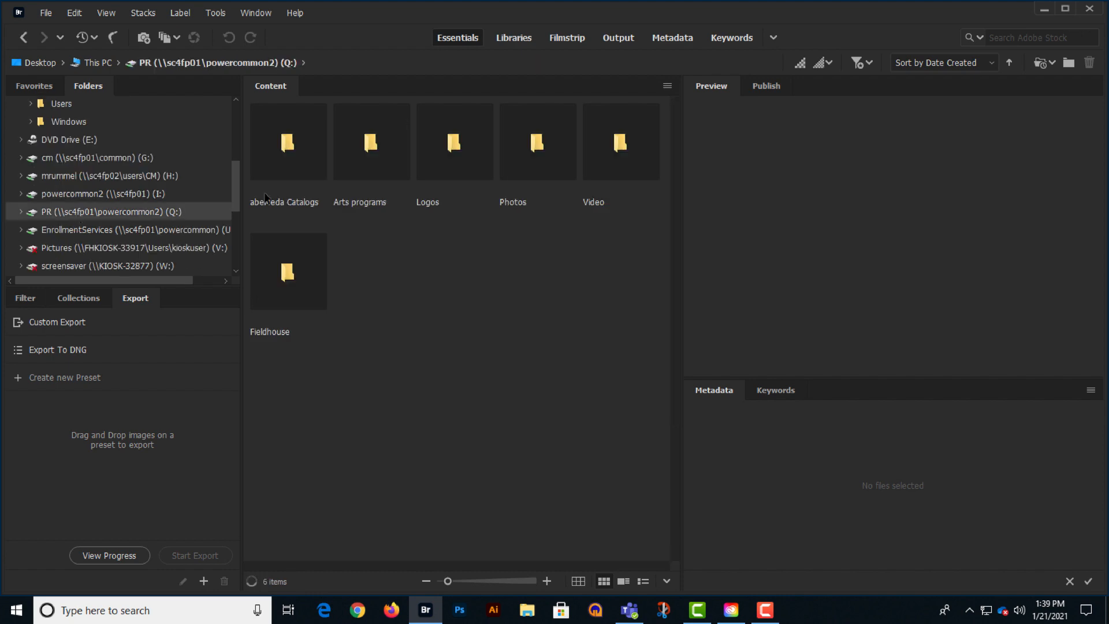
double_click(537, 144)
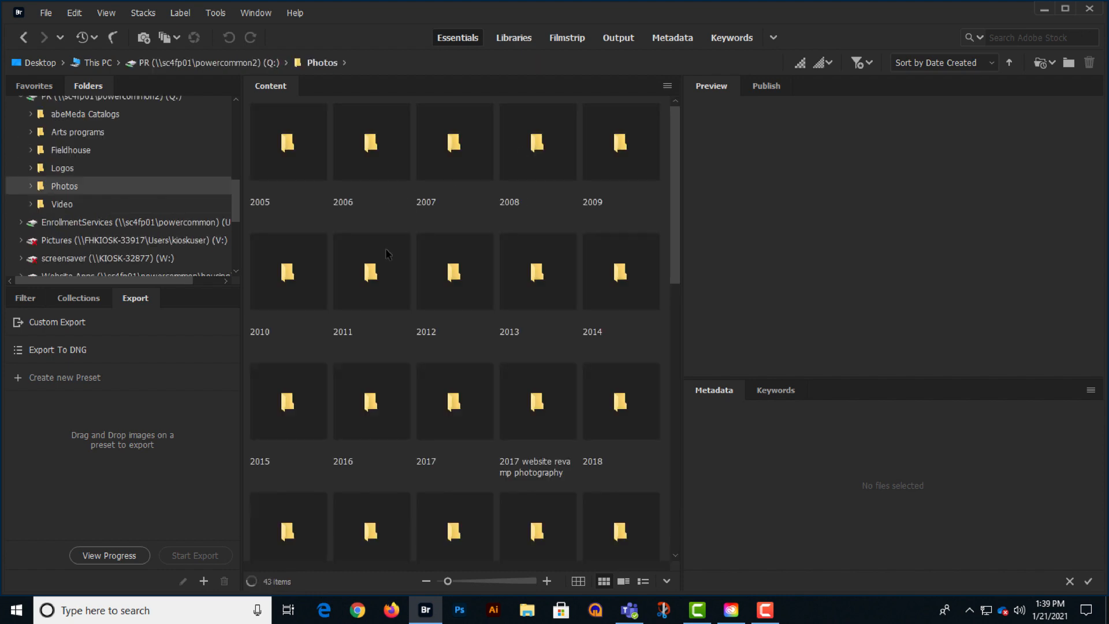
Step: Open the 2020 folder and, inside it, the folder "Skippers Women's Baskeball Delta College 03-03-20"
scroll(430, 305, "down", 5)
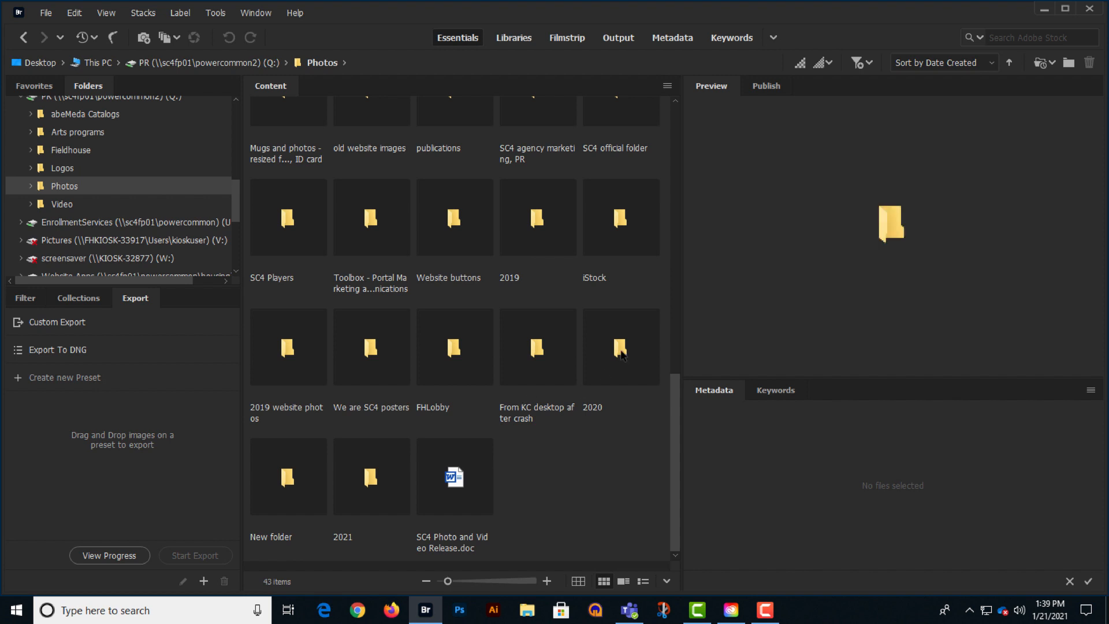
double_click(621, 348)
scroll(354, 302, "down", 2)
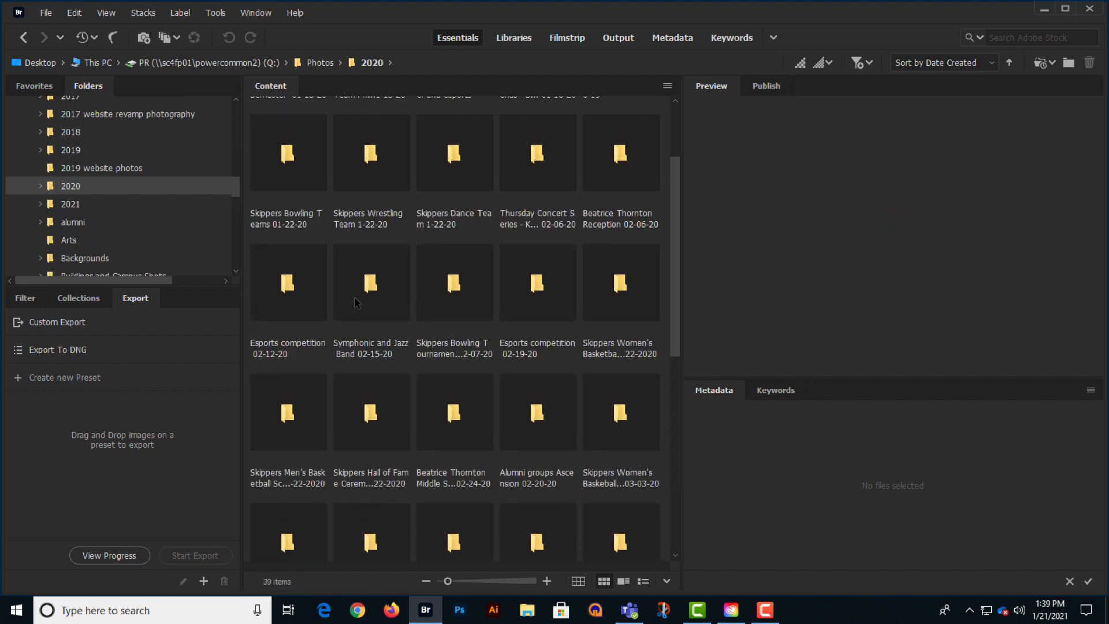
scroll(356, 303, "up", 2)
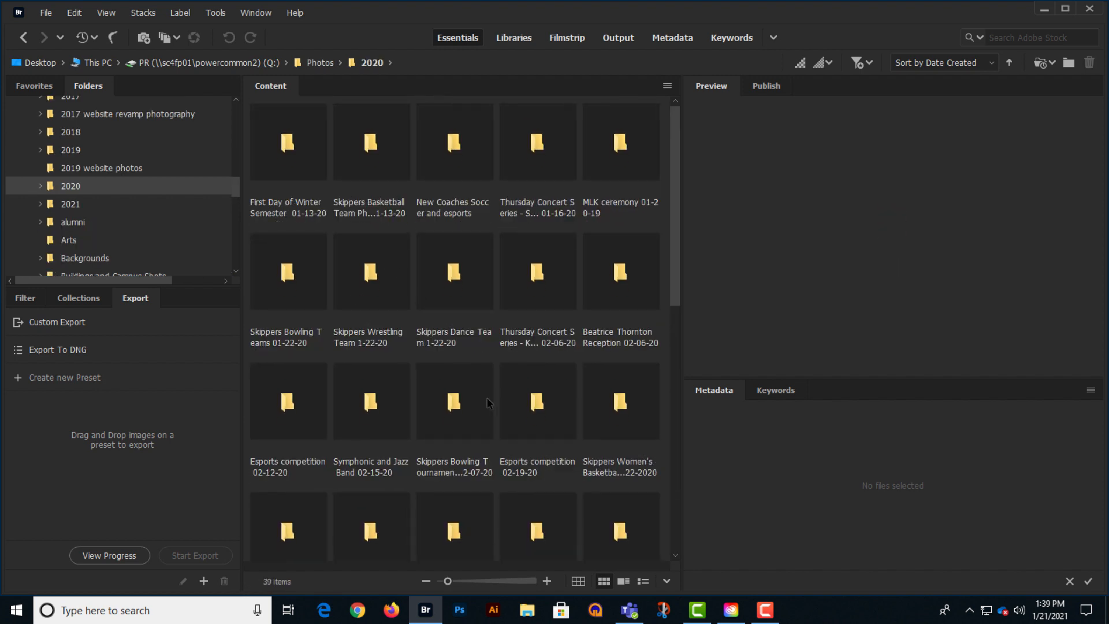
scroll(461, 407, "down", 3)
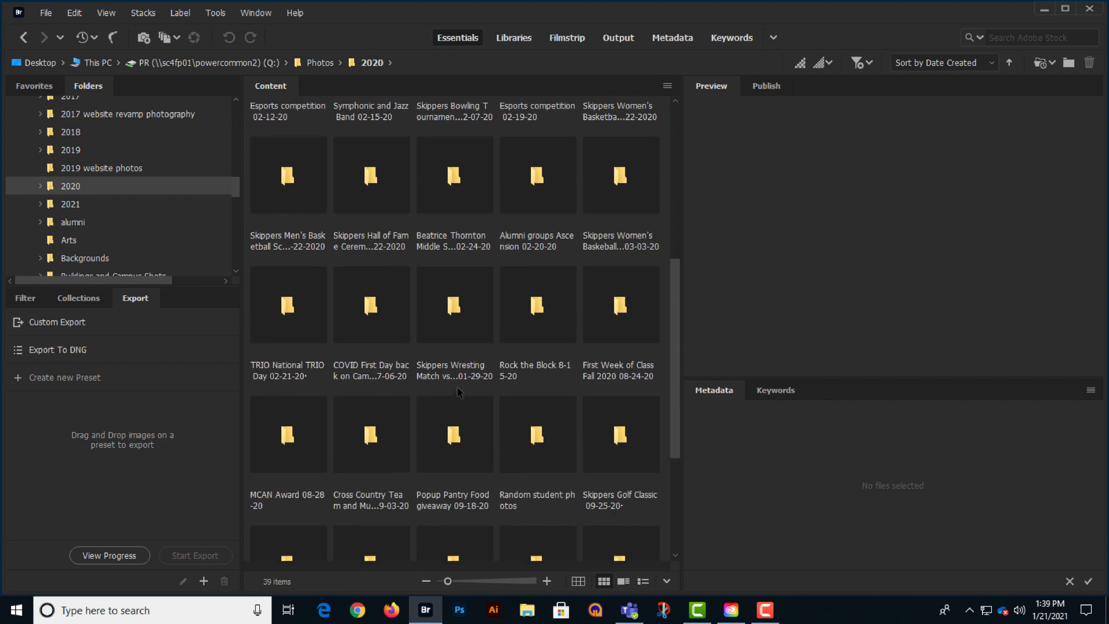
left_click(616, 180)
double_click(616, 181)
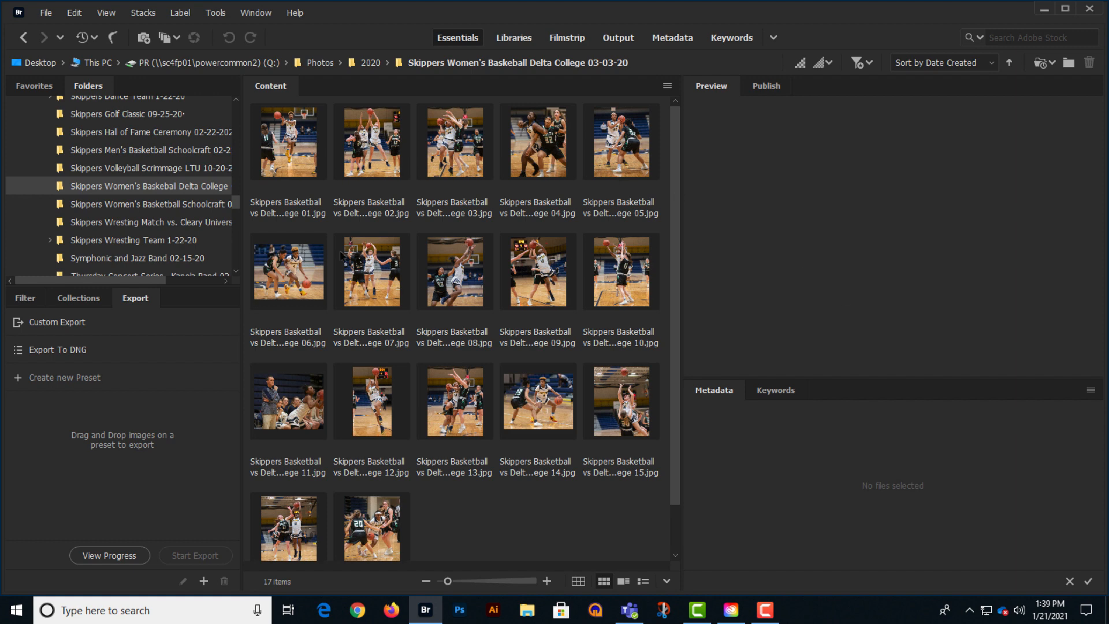
Step: Preview several of the Skippers Basketball vs Delta College photos one by one, including 01, 03, 05, 09 and 02
left_click(302, 155)
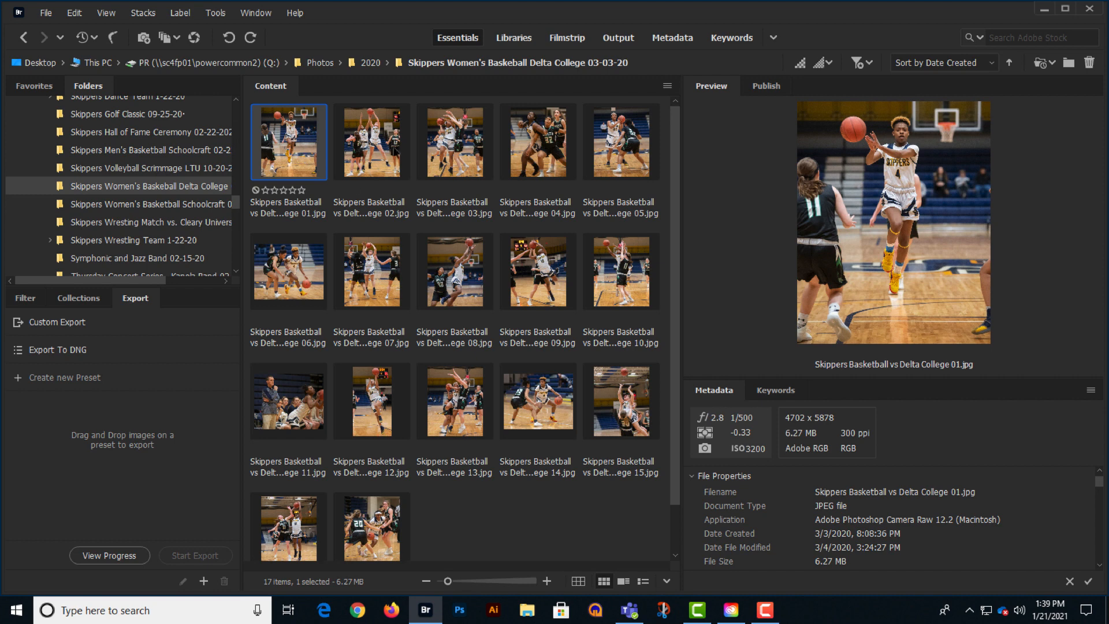
left_click(398, 153)
left_click(489, 169)
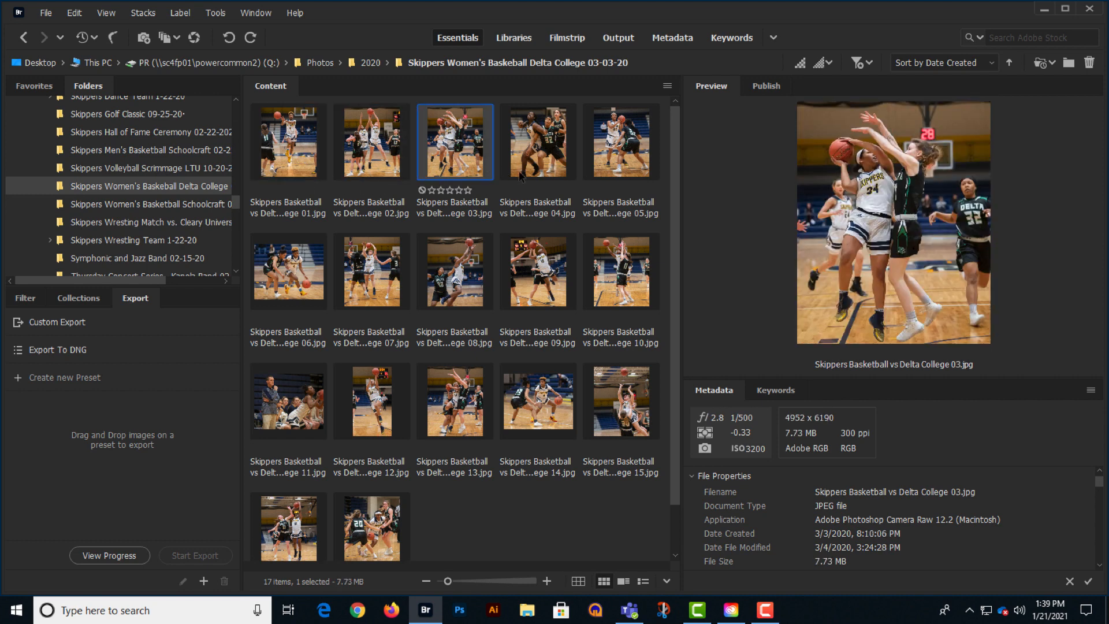
left_click(560, 147)
left_click(623, 165)
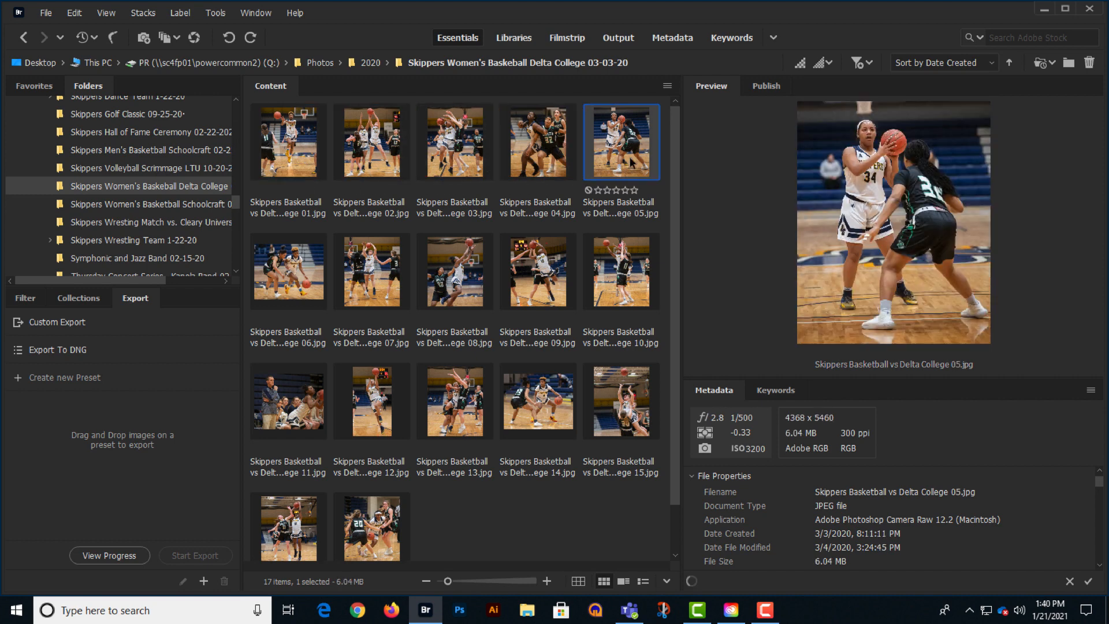
left_click(633, 238)
left_click(500, 278)
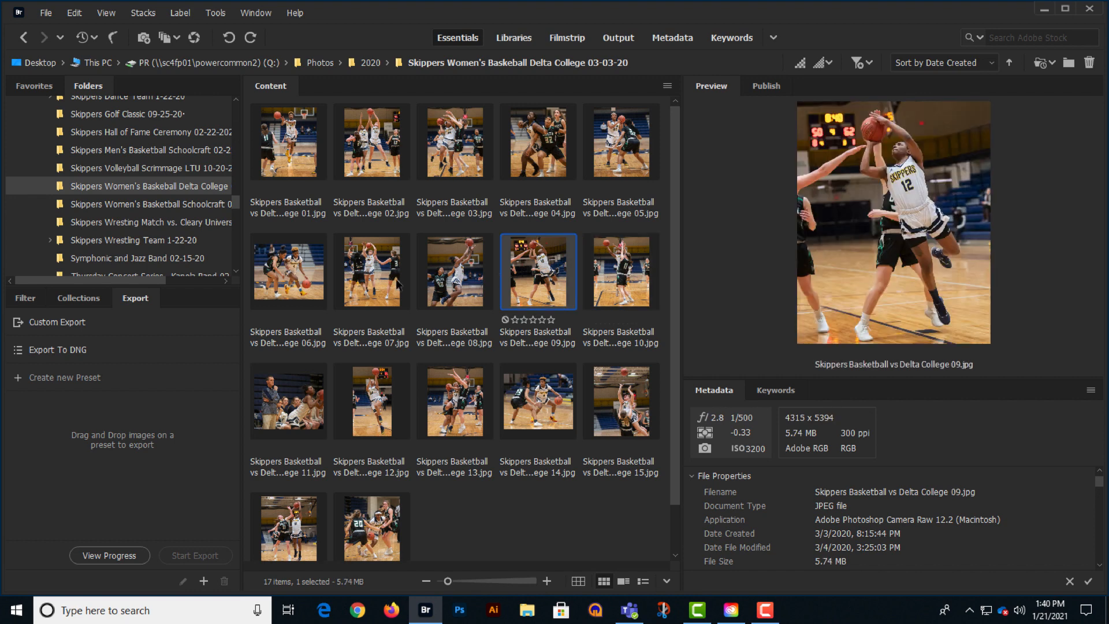
left_click(374, 263)
left_click(383, 147)
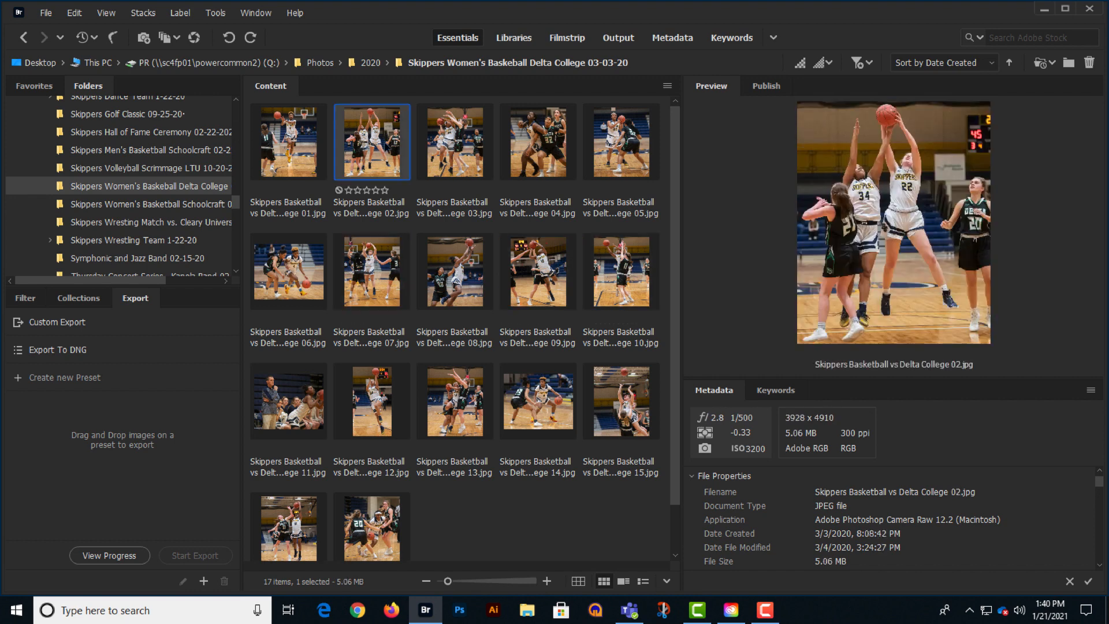
Step: Open Skippers Basketball vs Delta College 03.jpg with Adobe Photoshop 2021 22.0
left_click(449, 151)
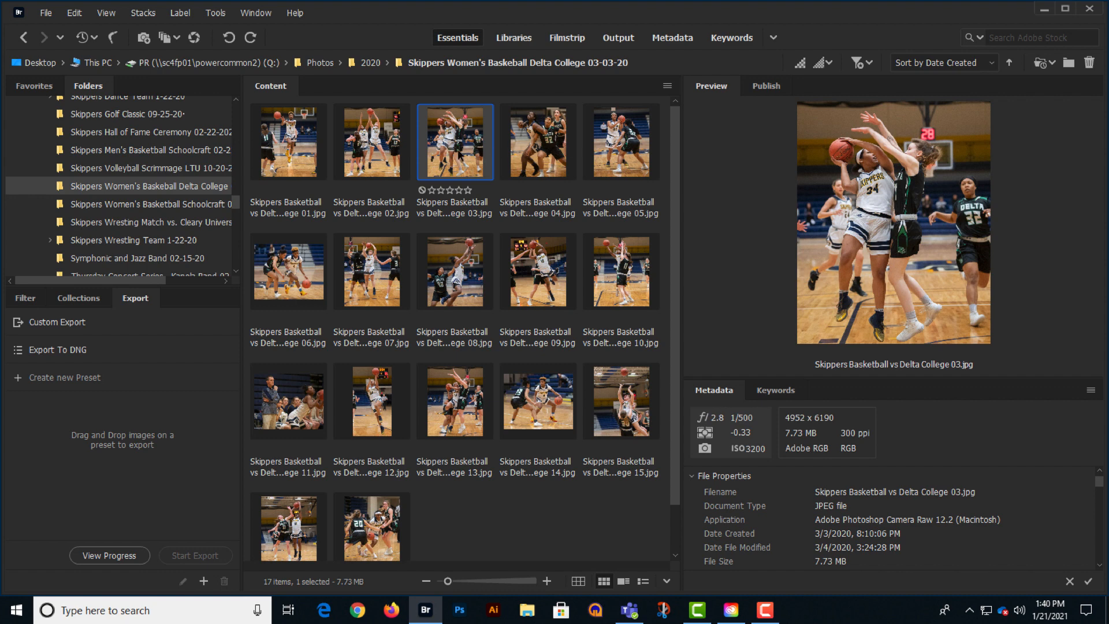
right_click(462, 113)
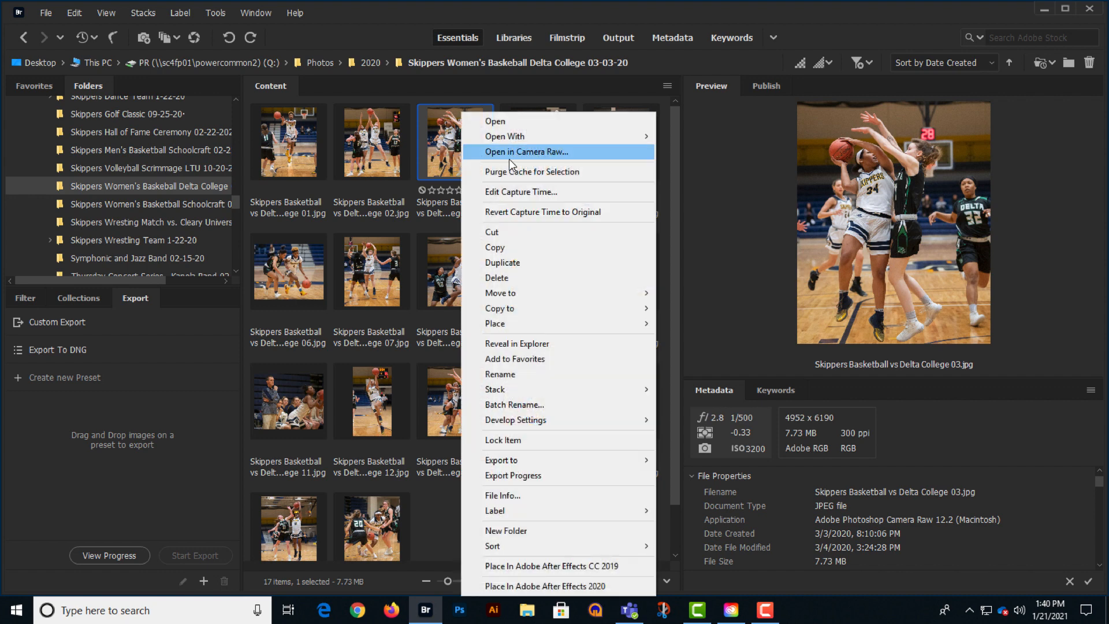
mouse_move(510, 138)
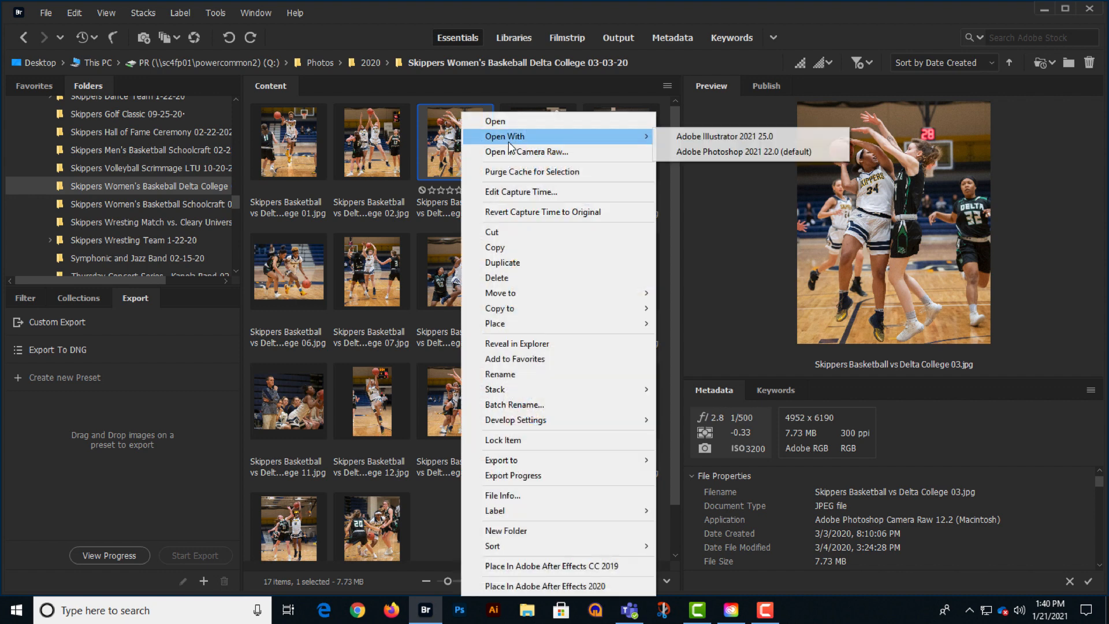
left_click(700, 154)
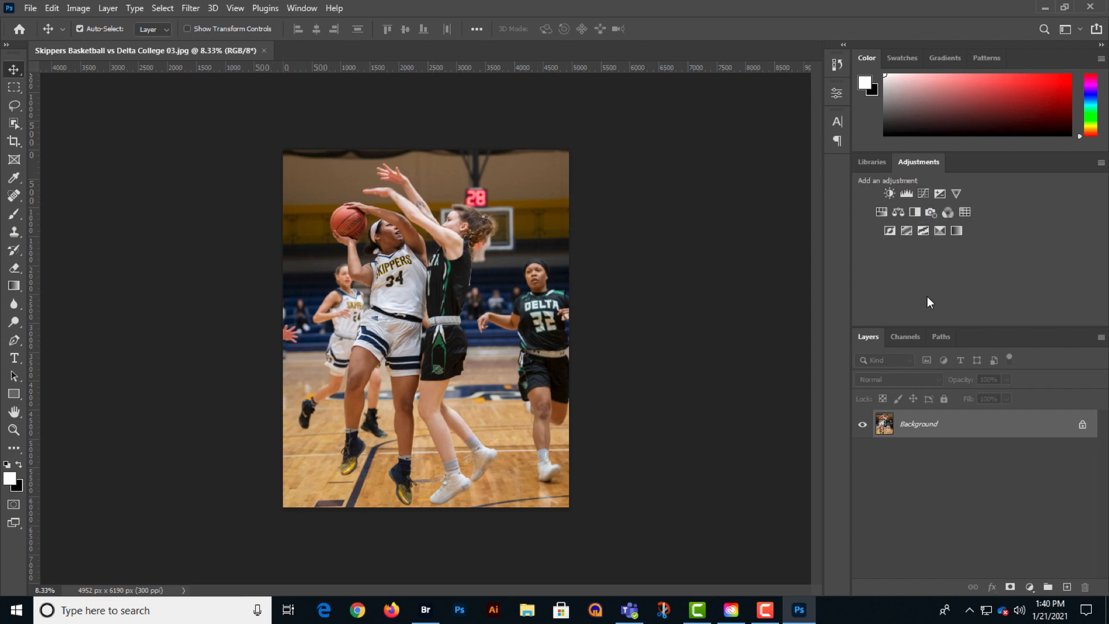
Step: Add a Levels adjustment layer above the Background, enlarge its properties area and set the midtone input level to 1
left_click(905, 194)
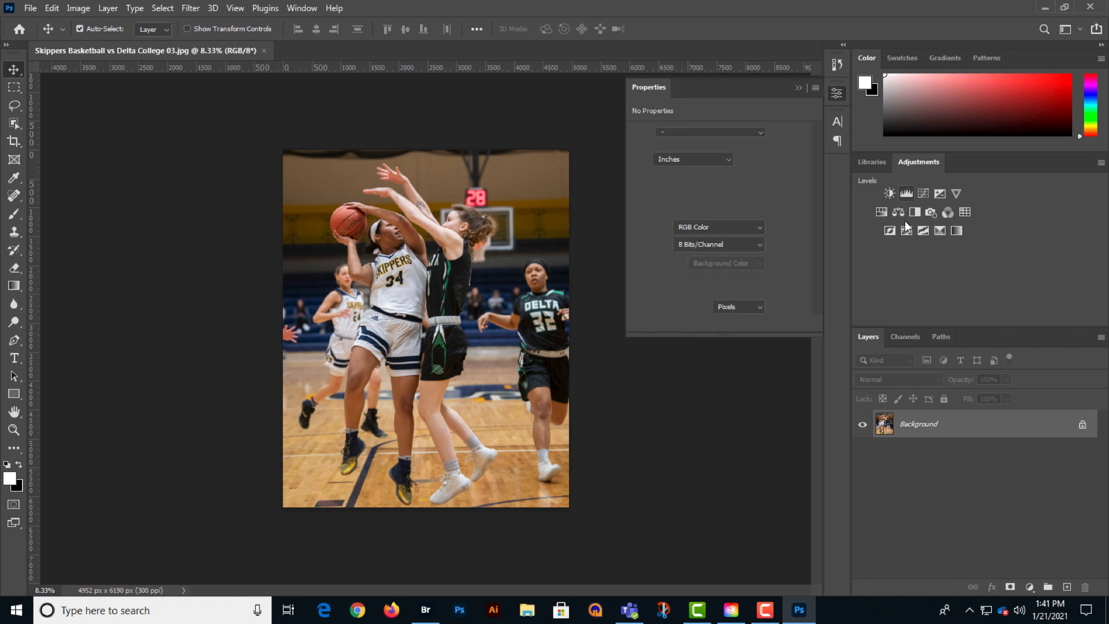
left_click_drag(627, 334, 589, 350)
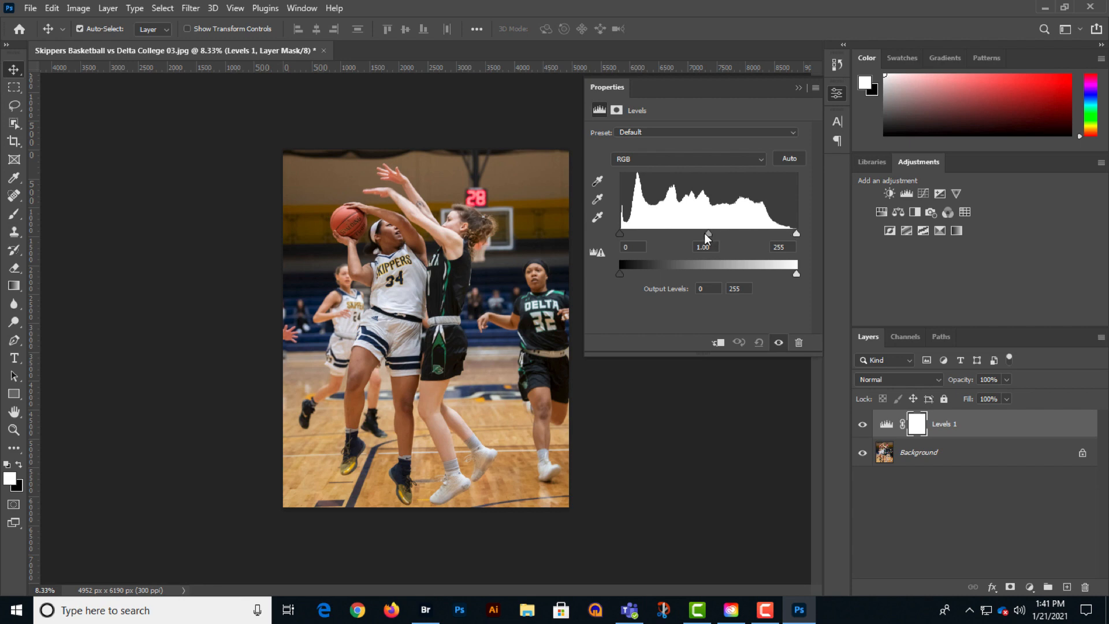
mouse_move(709, 235)
left_mouse_down()
mouse_move(654, 239)
mouse_move(722, 246)
mouse_move(704, 248)
left_mouse_up()
double_click(701, 249)
type("1")
Step: Try a white input level of 202 on the Levels layer, restore it to 255 and check the available colour channels
left_click_drag(797, 237, 759, 234)
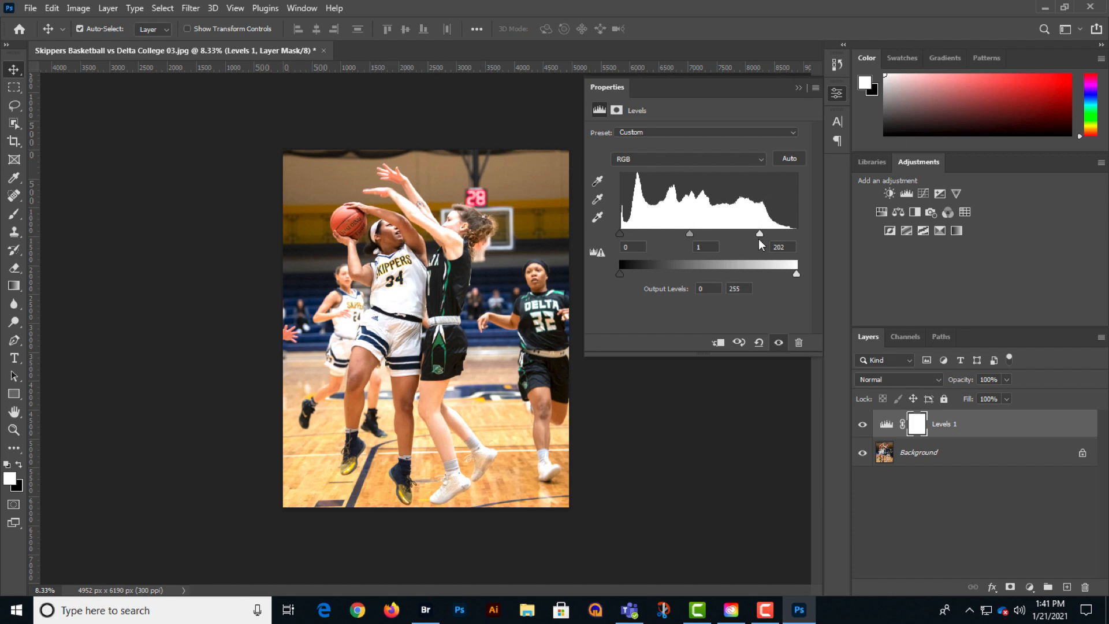
left_click_drag(759, 234, 797, 234)
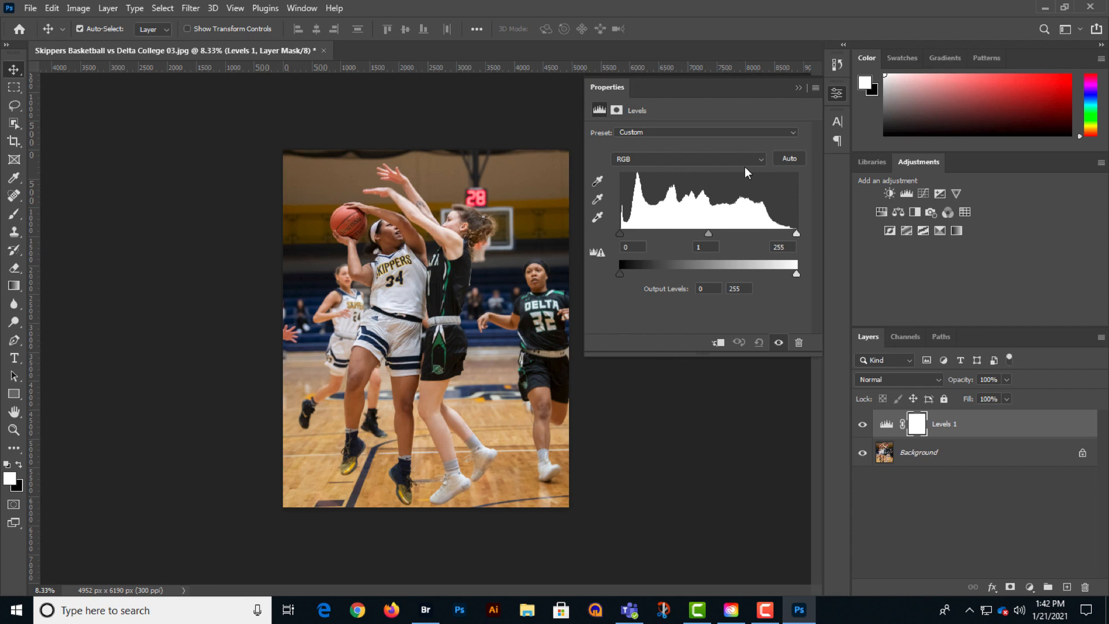
left_click(760, 161)
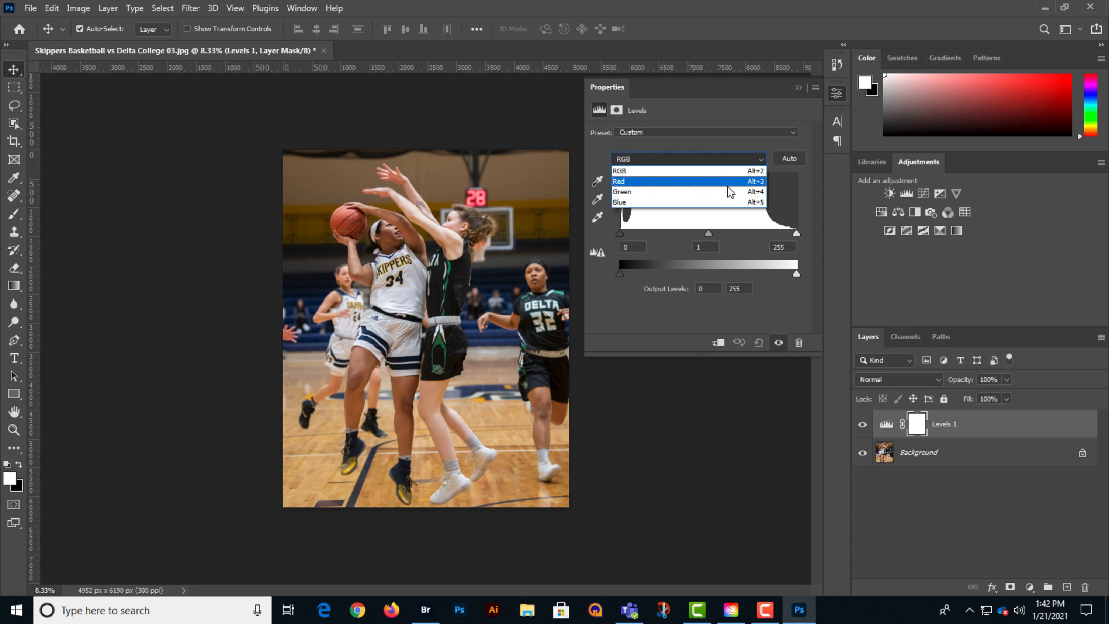
left_click(716, 152)
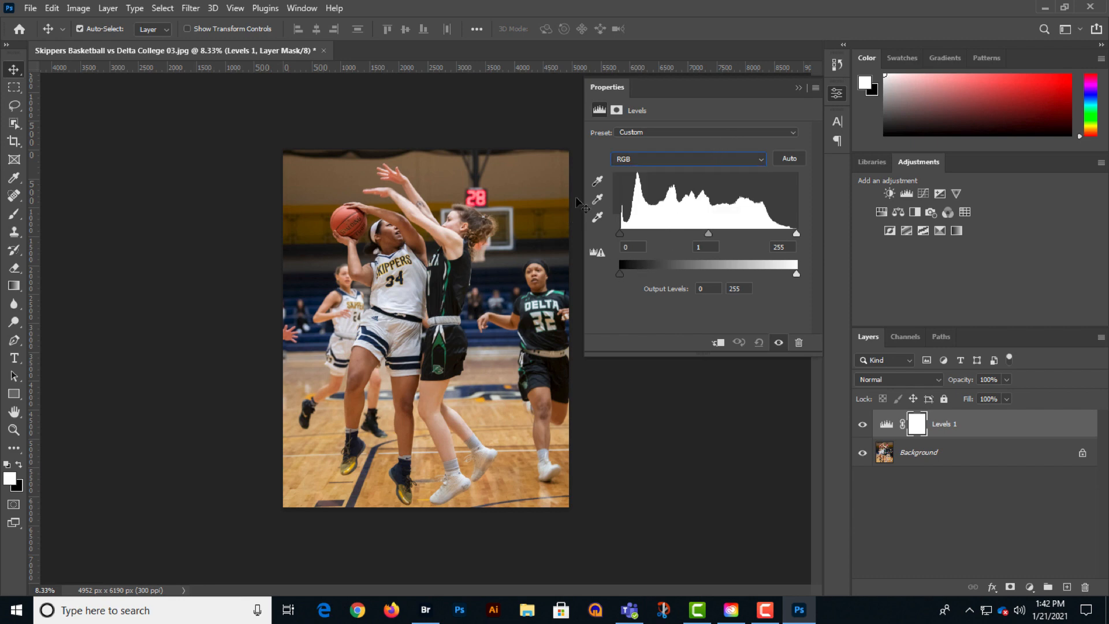
Step: Set the Levels black point by sampling the Delta player's black shorts, keeping the white input level at 255
left_click(598, 182)
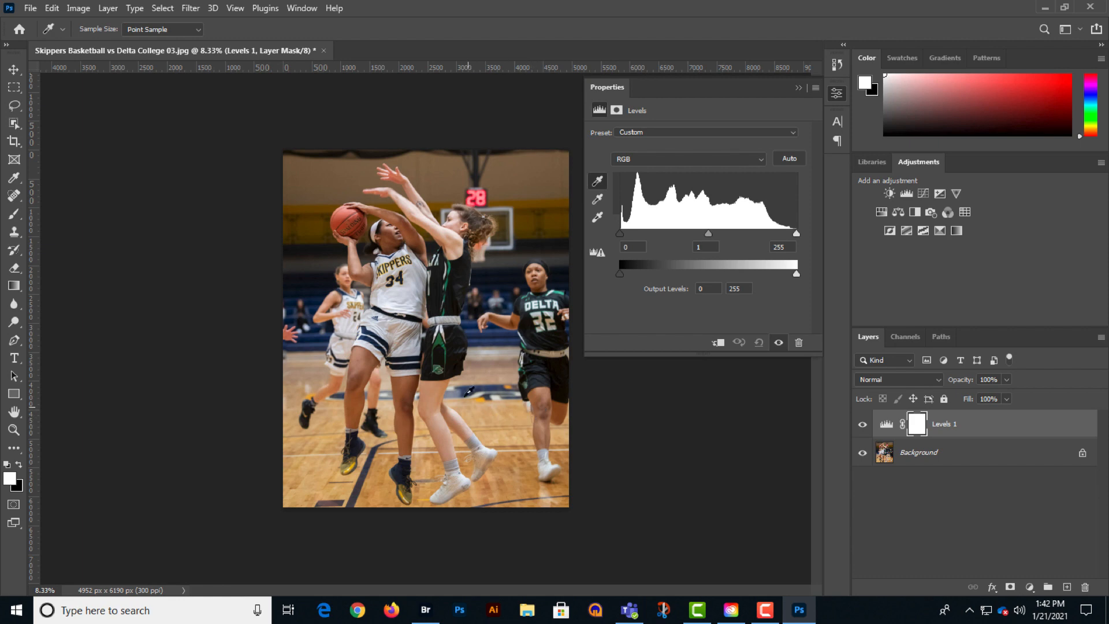
left_click(443, 350)
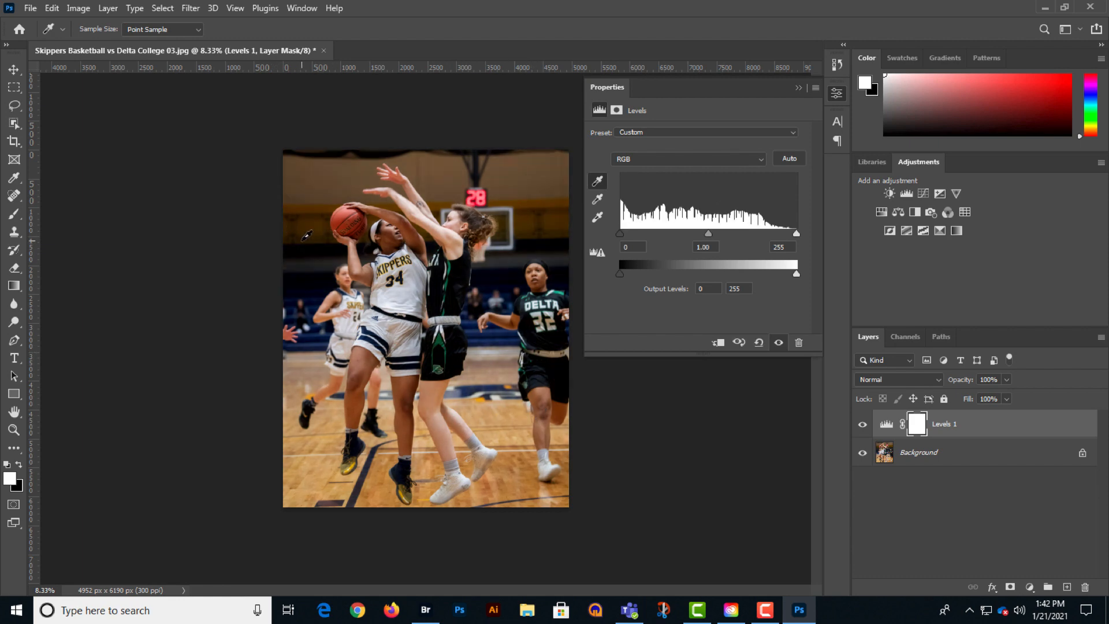
key("ctrl+z")
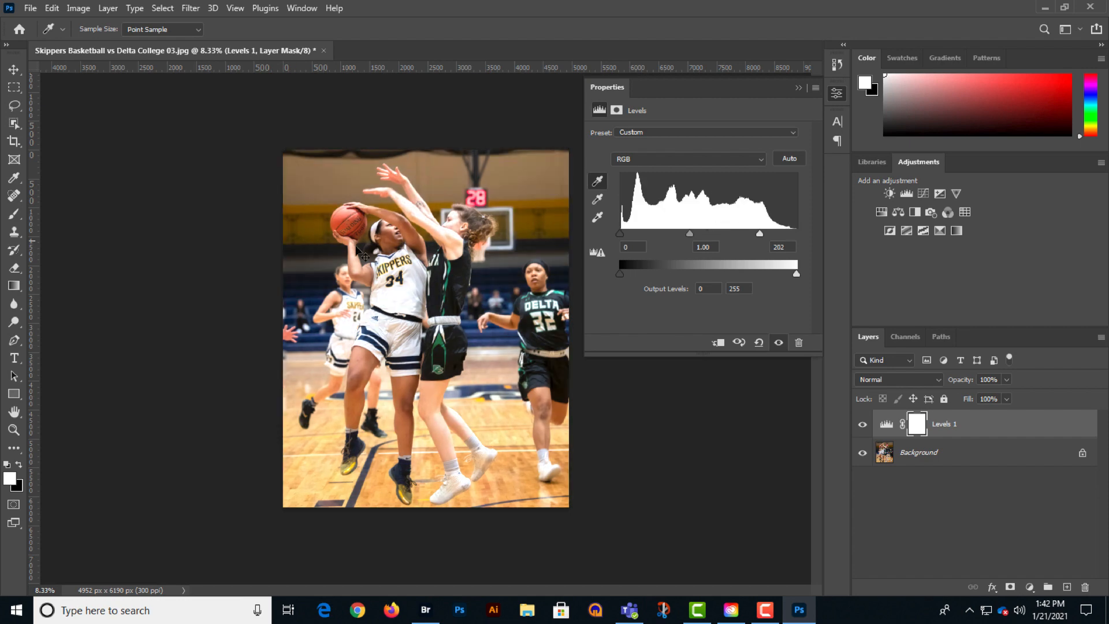
left_click_drag(760, 234, 814, 235)
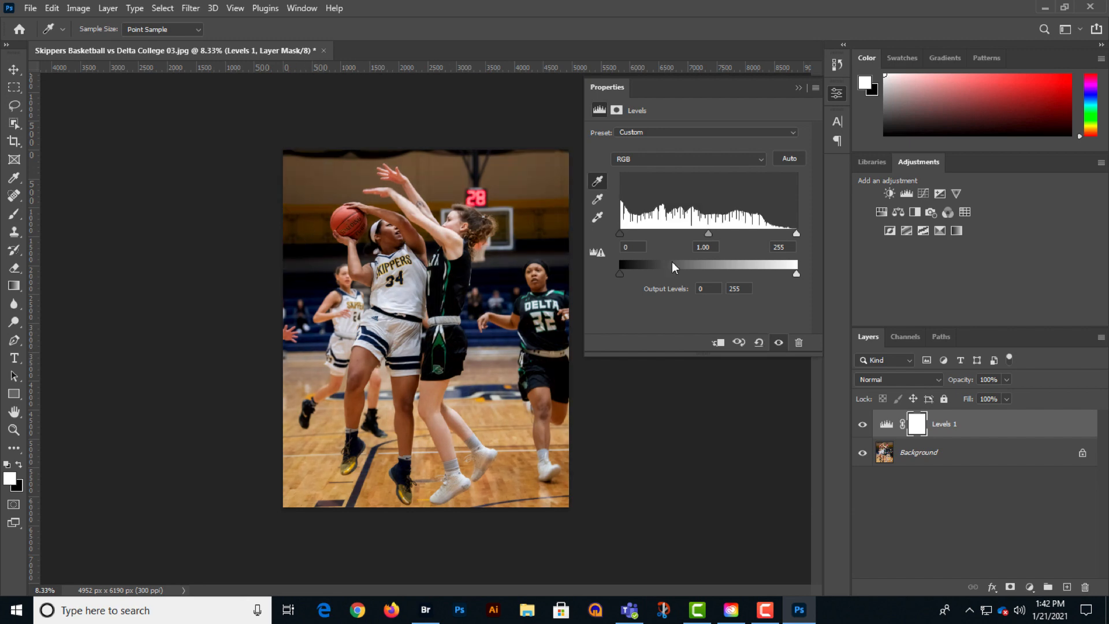
Step: Set the Levels white point from the Delta player's white shoe and the gray point from player 34's jersey
left_click(596, 218)
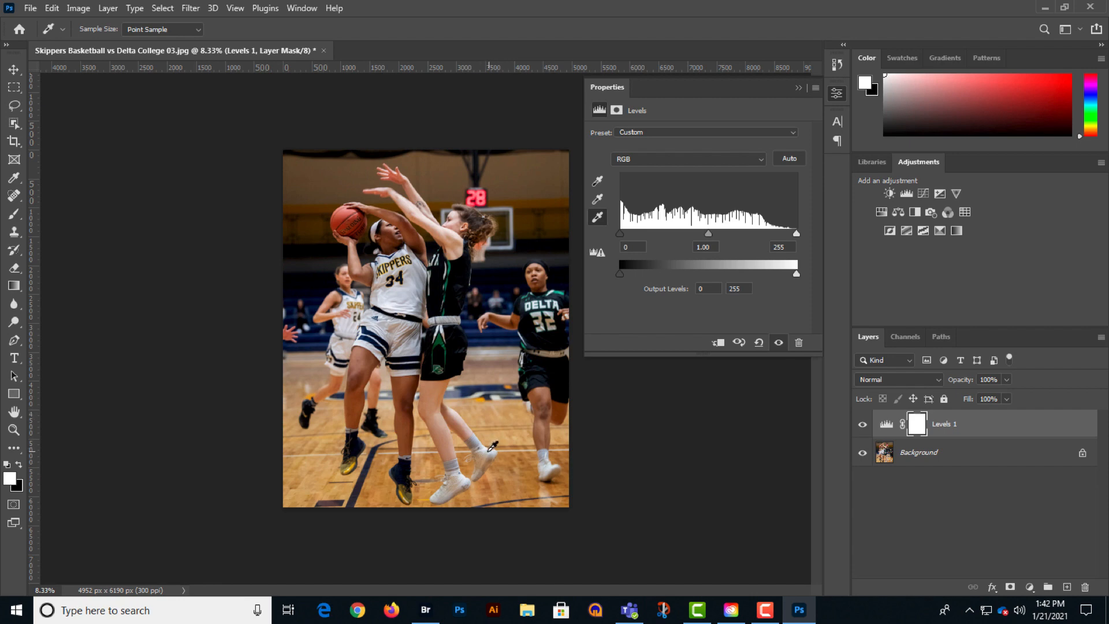
left_click(487, 448)
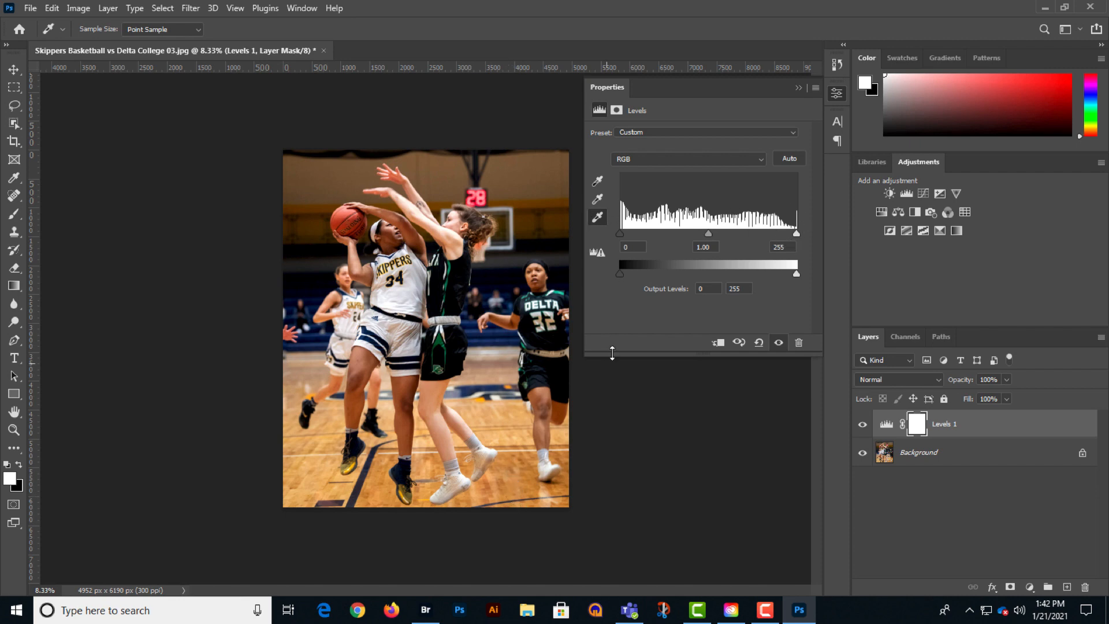
left_click(598, 199)
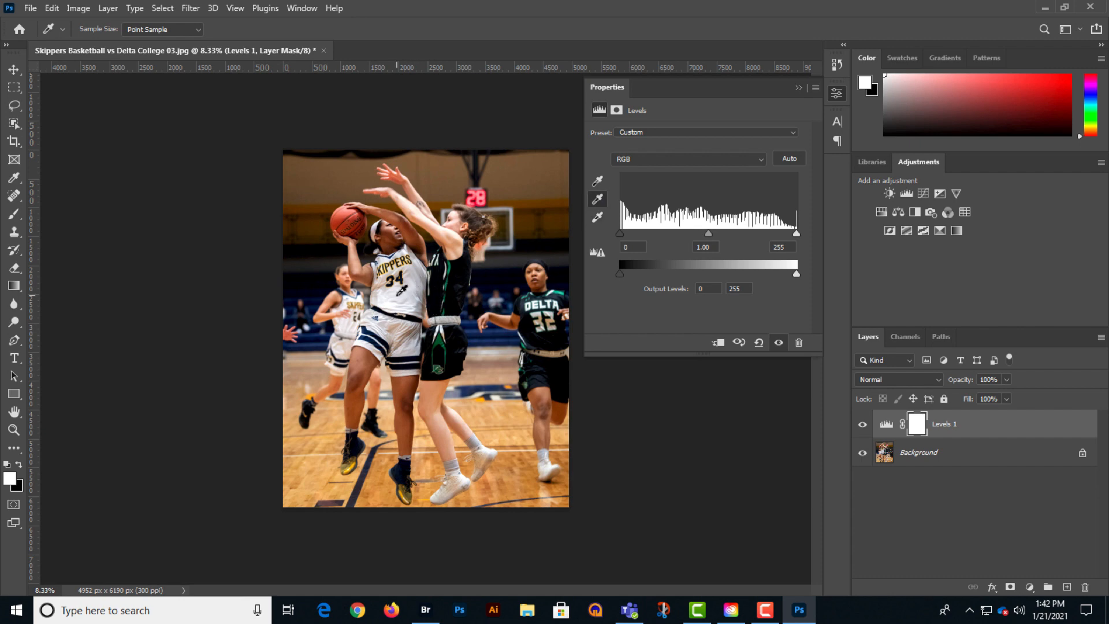
left_click(413, 272)
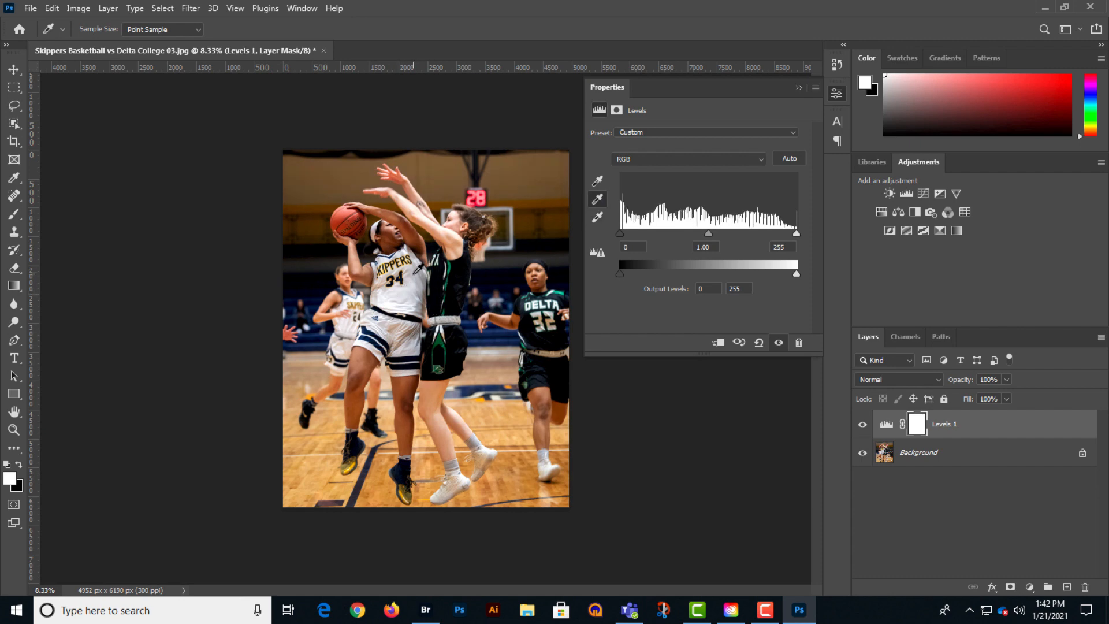
left_click(413, 271)
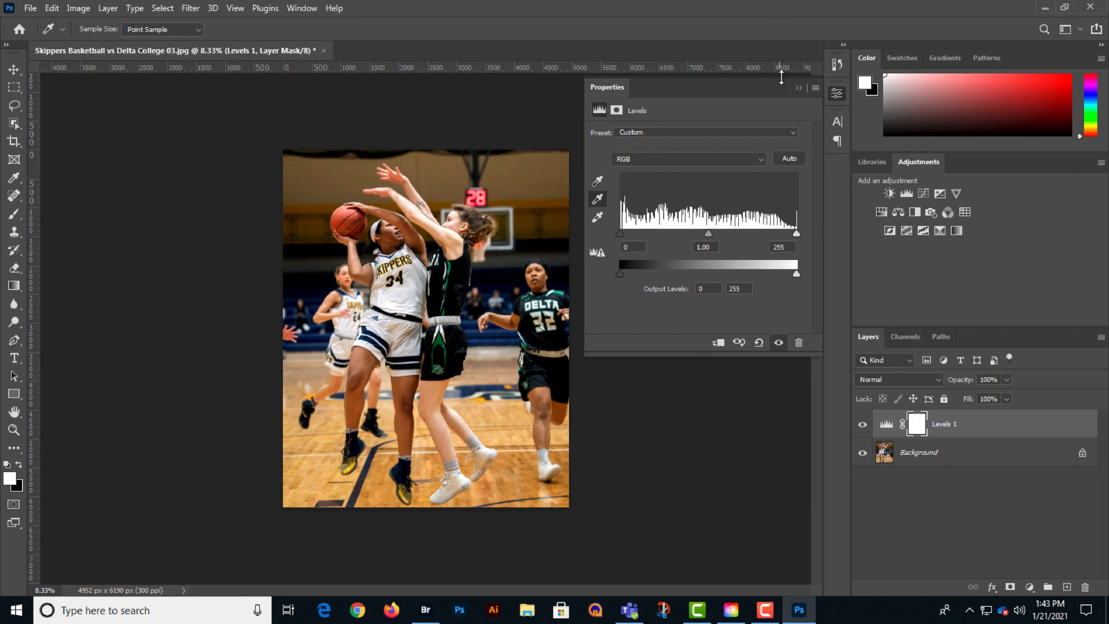
Step: Hide and show the Levels adjustment layer to compare the photo before and after the correction
left_click(797, 87)
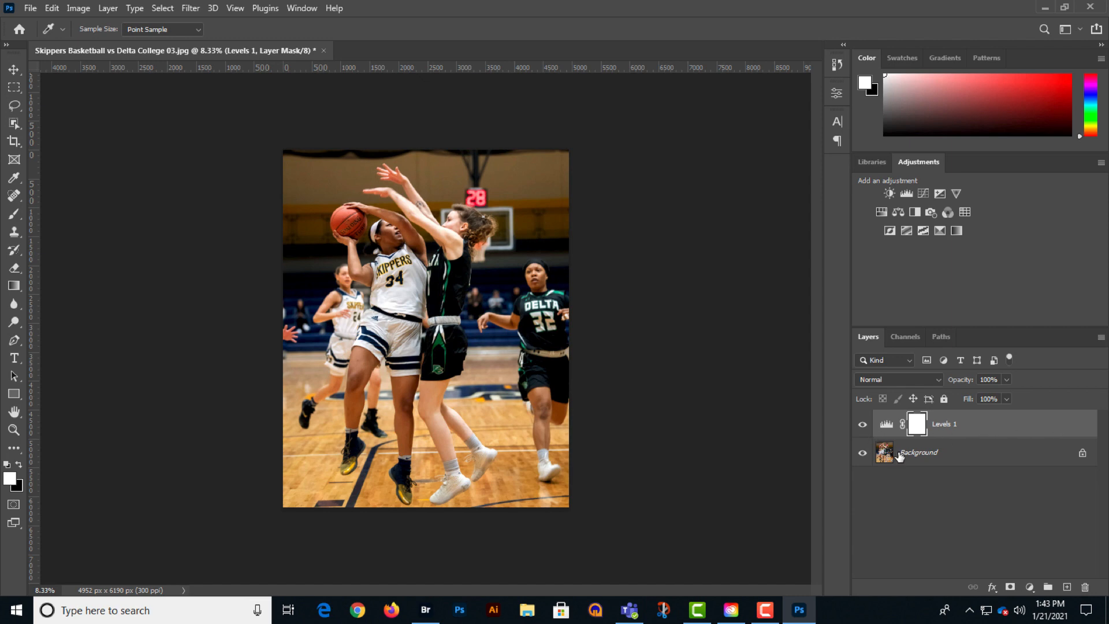
left_click(862, 426)
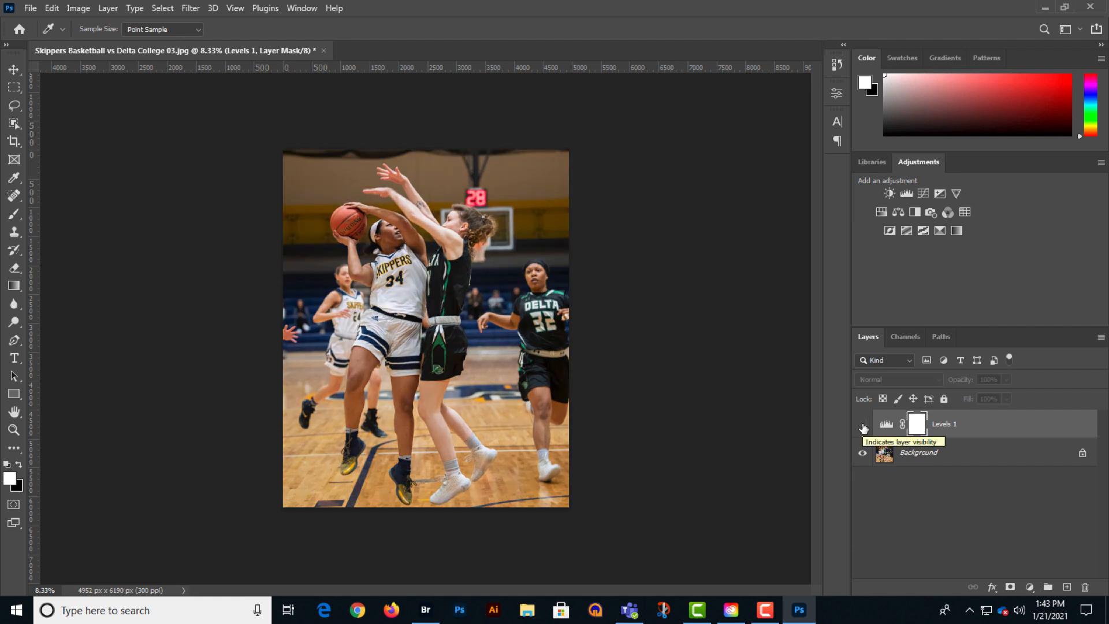
left_click(862, 426)
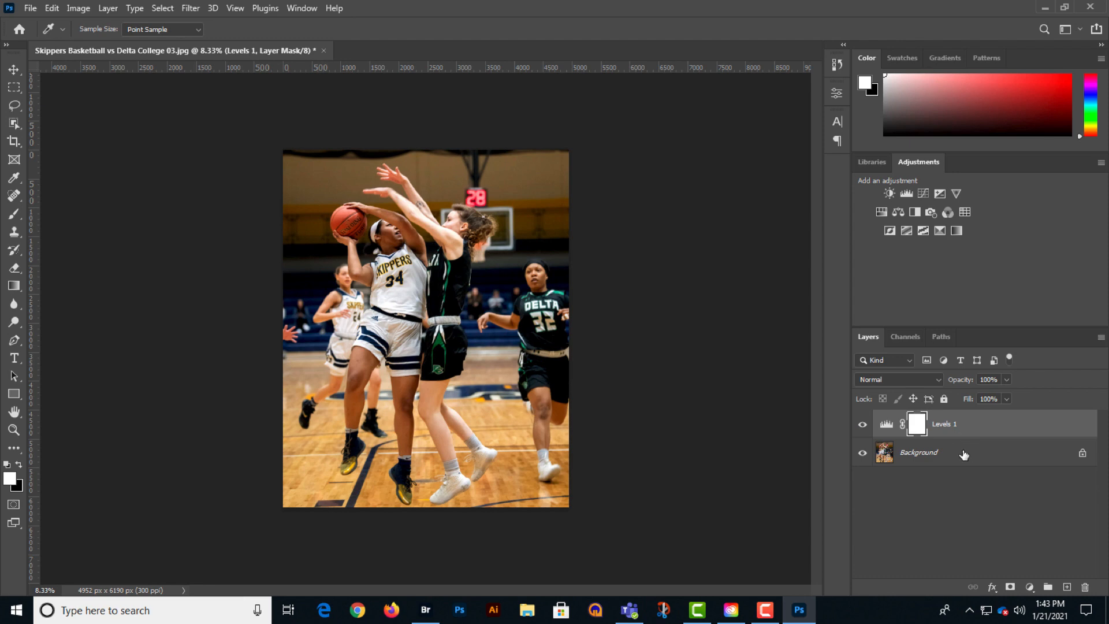
Step: Try a Color Balance layer with midtones at Cyan–Red -63 and Yellow–Blue +64, compare its effect and delete the layer
left_click(896, 213)
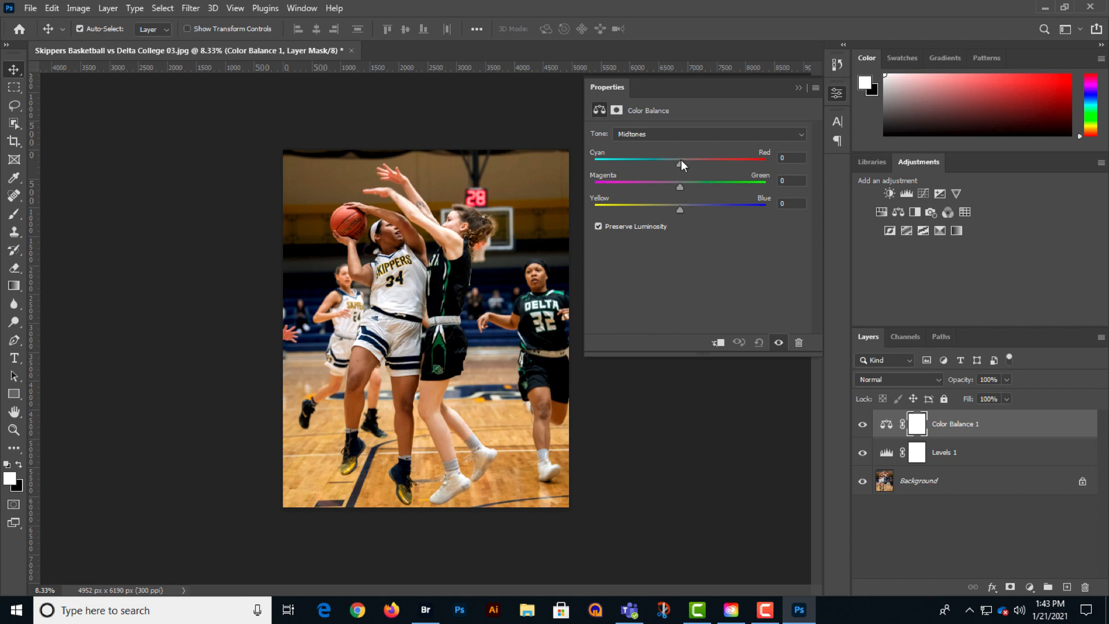
left_click_drag(678, 161, 625, 162)
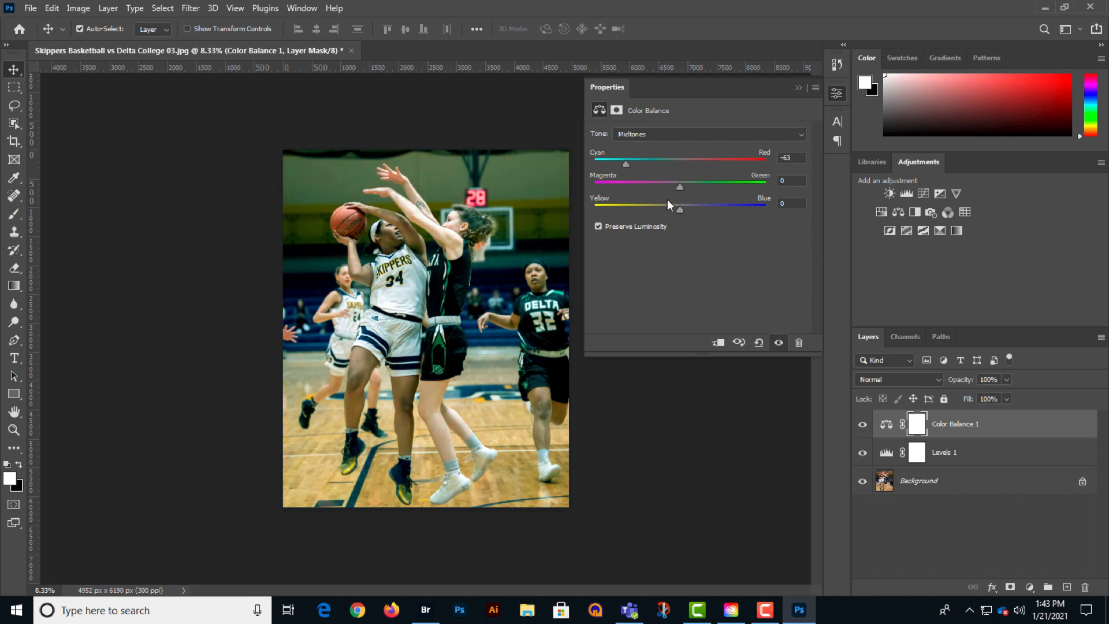
left_click_drag(677, 206, 723, 206)
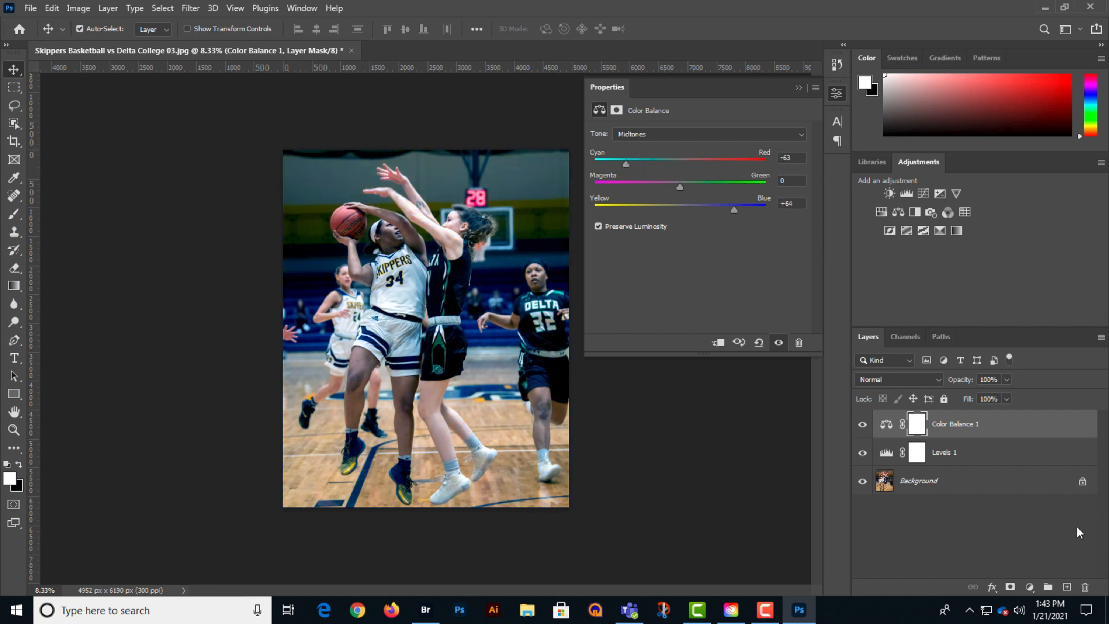
left_click(800, 88)
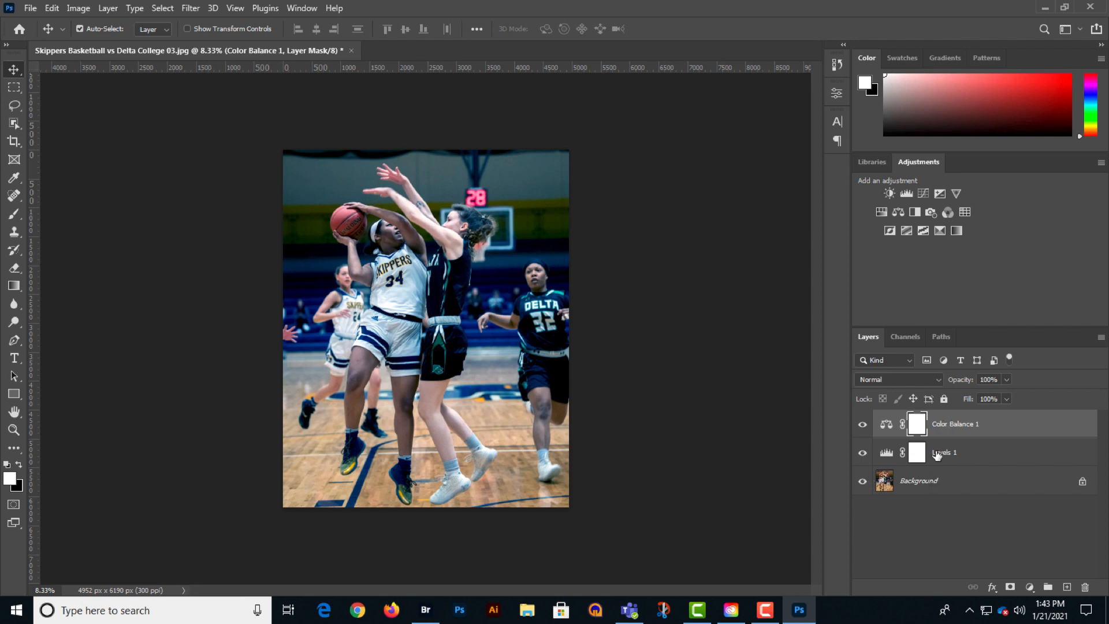
left_click(862, 425)
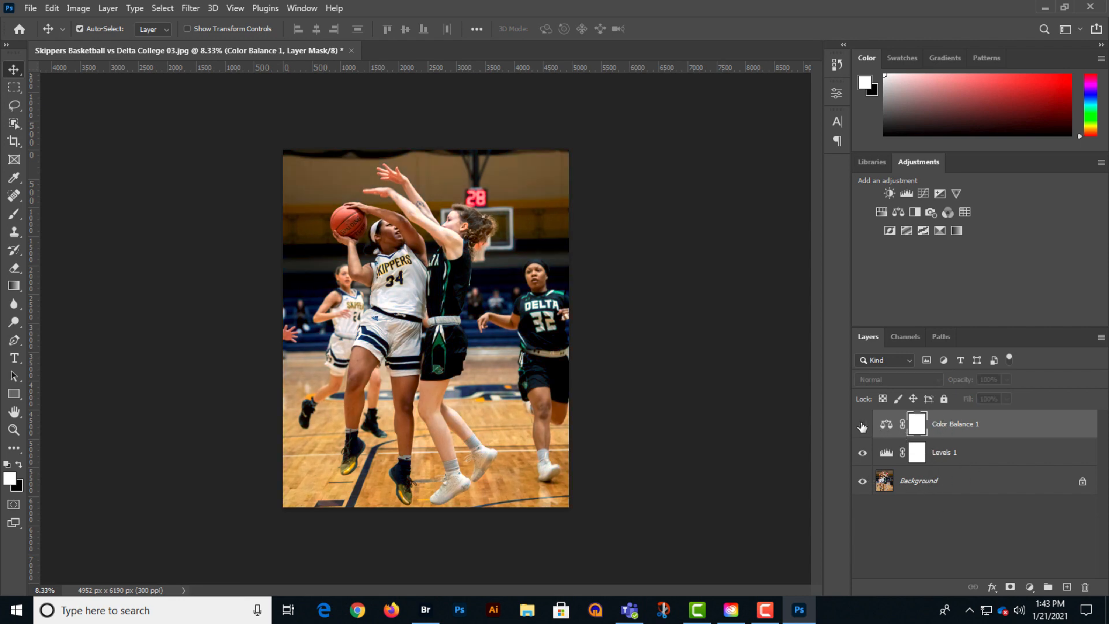
left_click(863, 425)
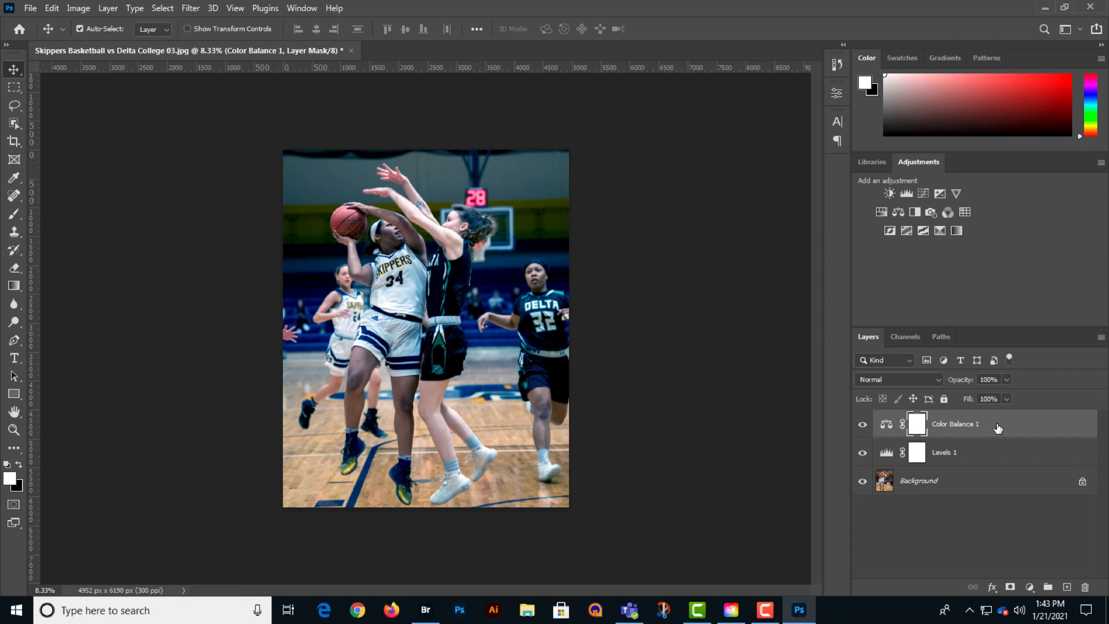
left_click_drag(973, 427, 1086, 587)
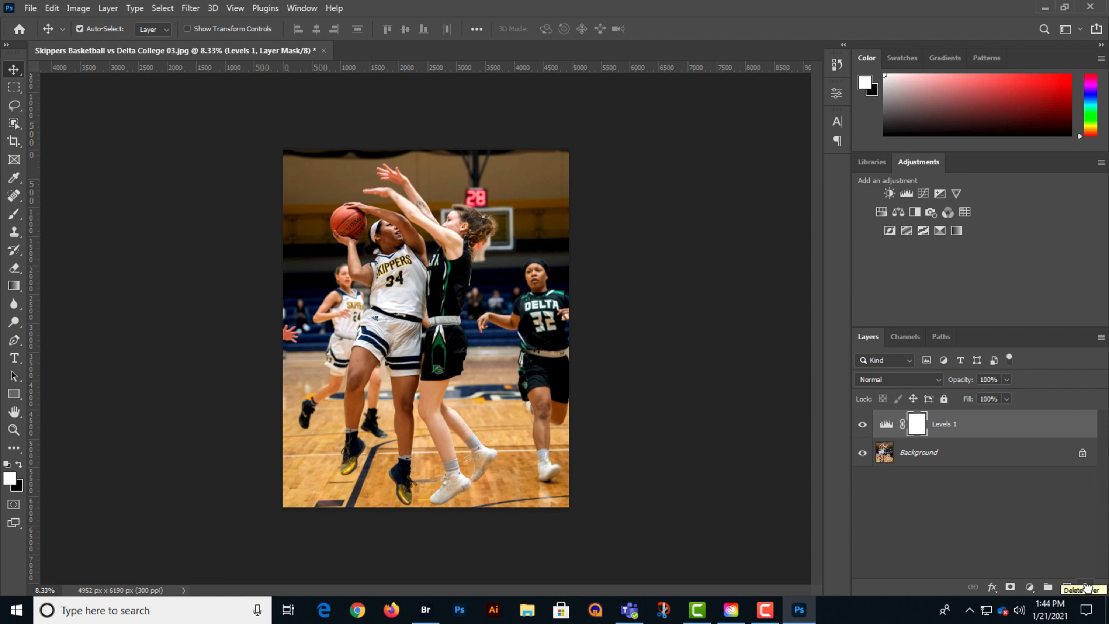
Step: Add a Color Balance adjustment layer above Levels with midtone Yellow–Blue at +15 and compare the photo with and without it
left_click(898, 212)
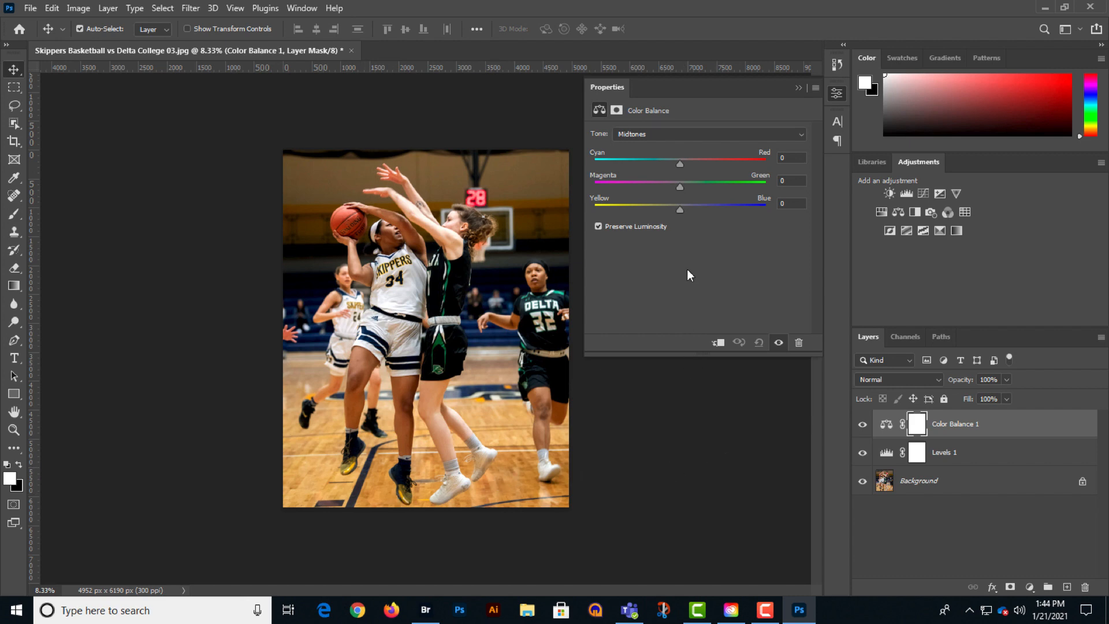
left_click_drag(680, 210, 692, 208)
left_click(798, 88)
left_click(862, 425)
left_click(863, 425)
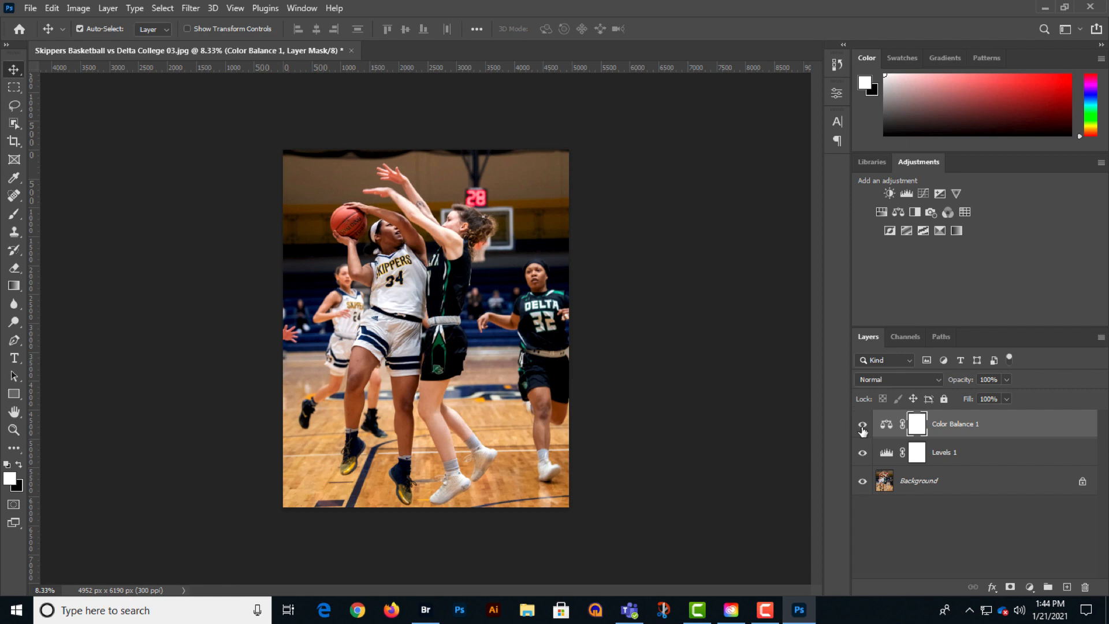
left_click(862, 428)
left_click(862, 427)
Step: Reduce the Color Balance layer's midtone blue shift slightly and compare the photo with the layer hidden and shown
left_click(943, 426)
double_click(943, 426)
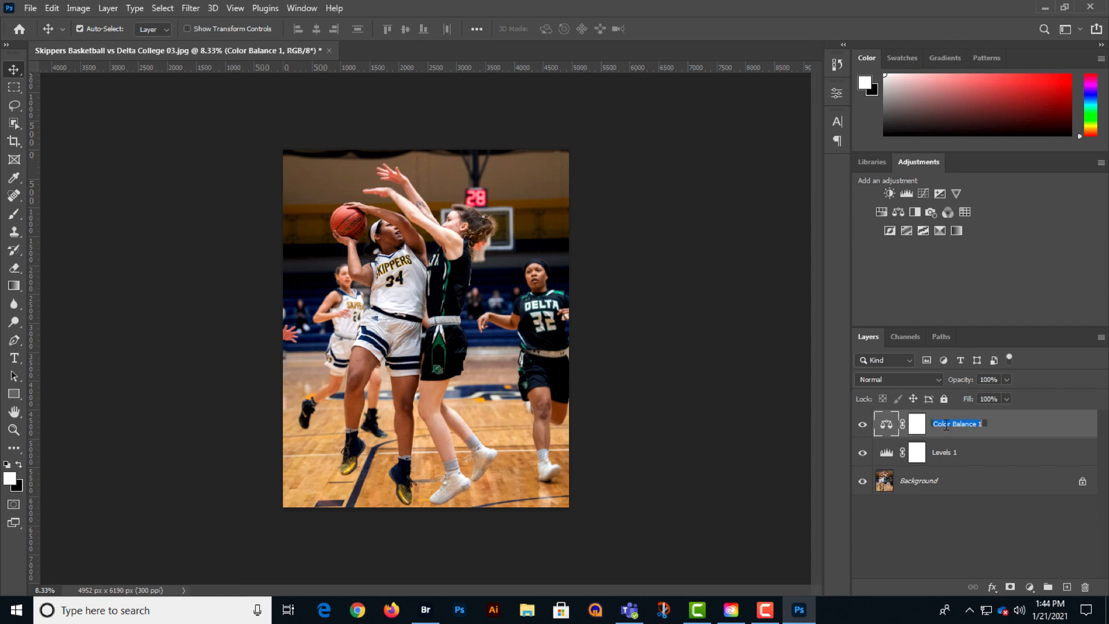
left_click(888, 426)
double_click(887, 426)
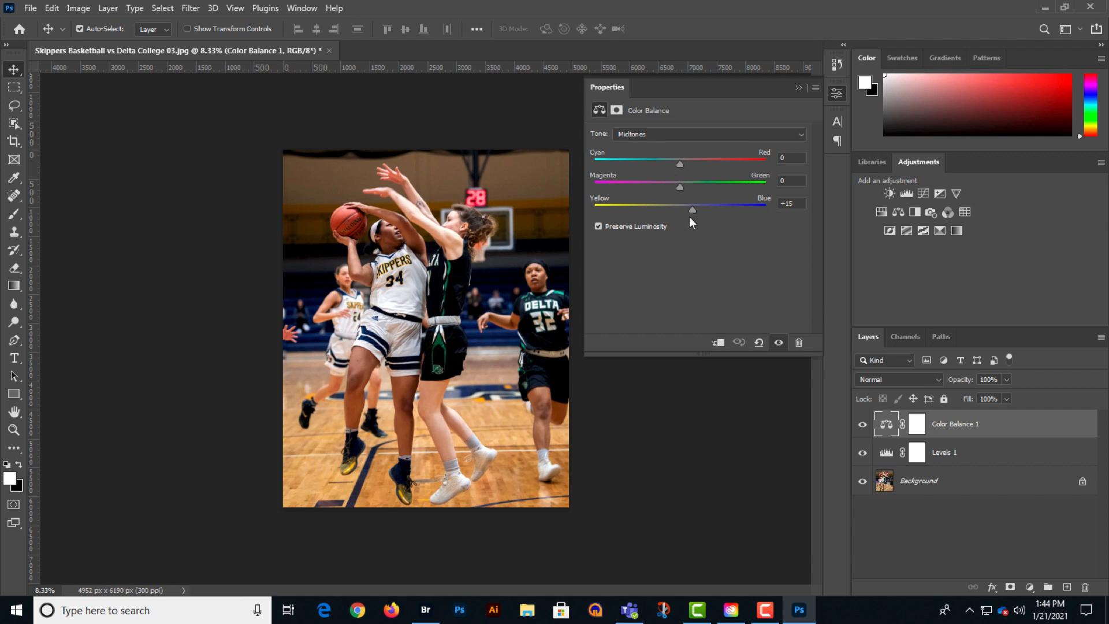
left_click_drag(692, 210, 686, 210)
left_click(798, 88)
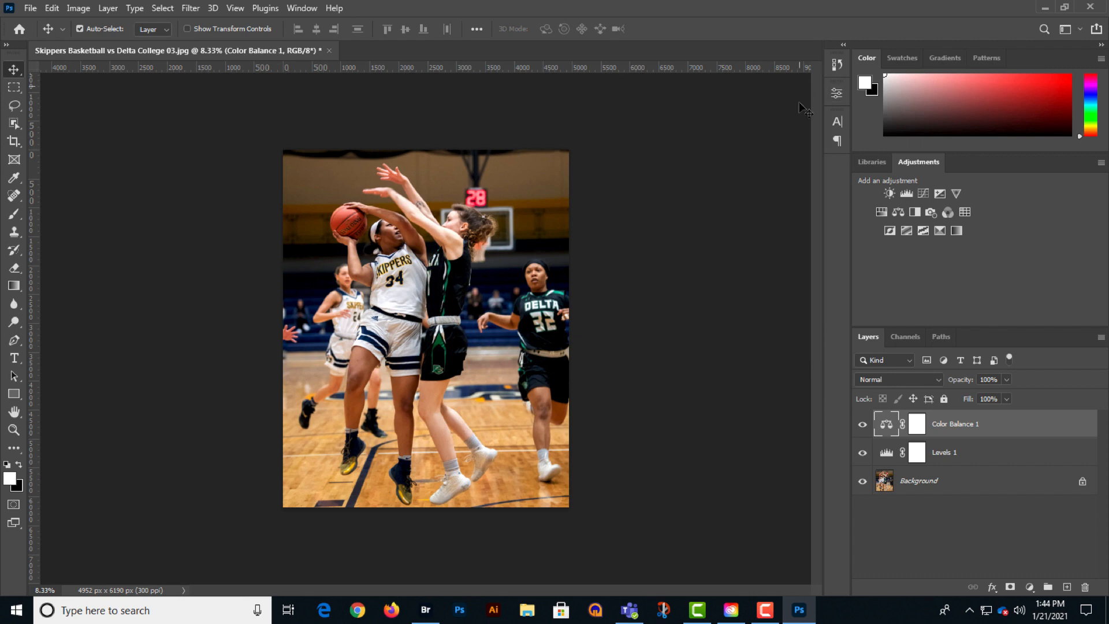
left_click(862, 425)
left_click(862, 425)
left_click(861, 425)
left_click(862, 425)
Step: Try saving the corrected photo as a JPEG copy named Skippers Basketball vs Delta College 03.jpg
left_click(29, 8)
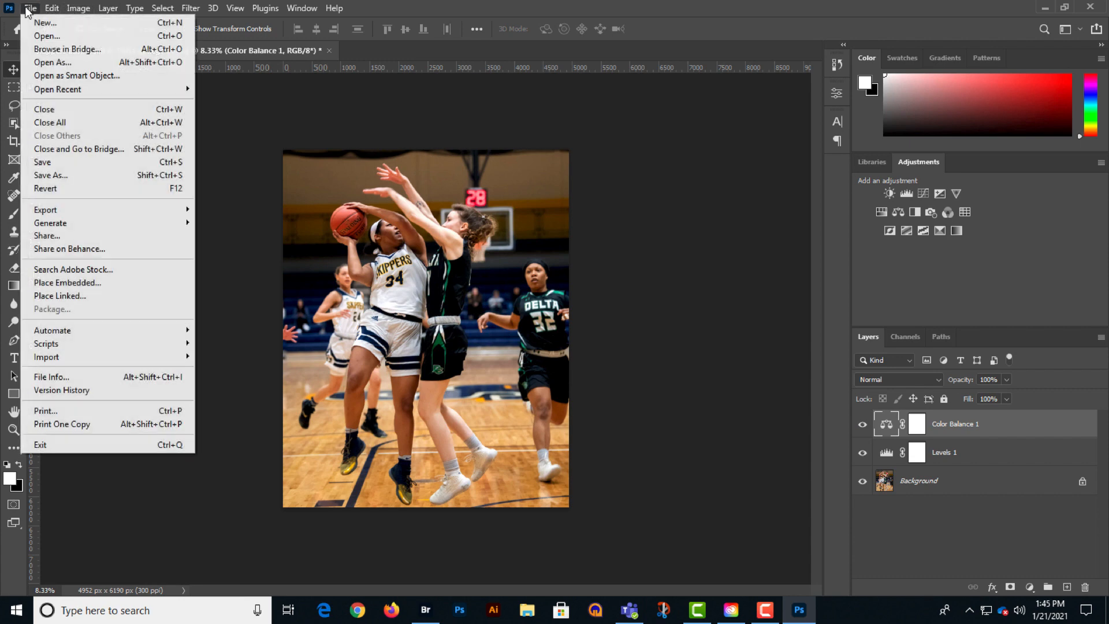
left_click(59, 176)
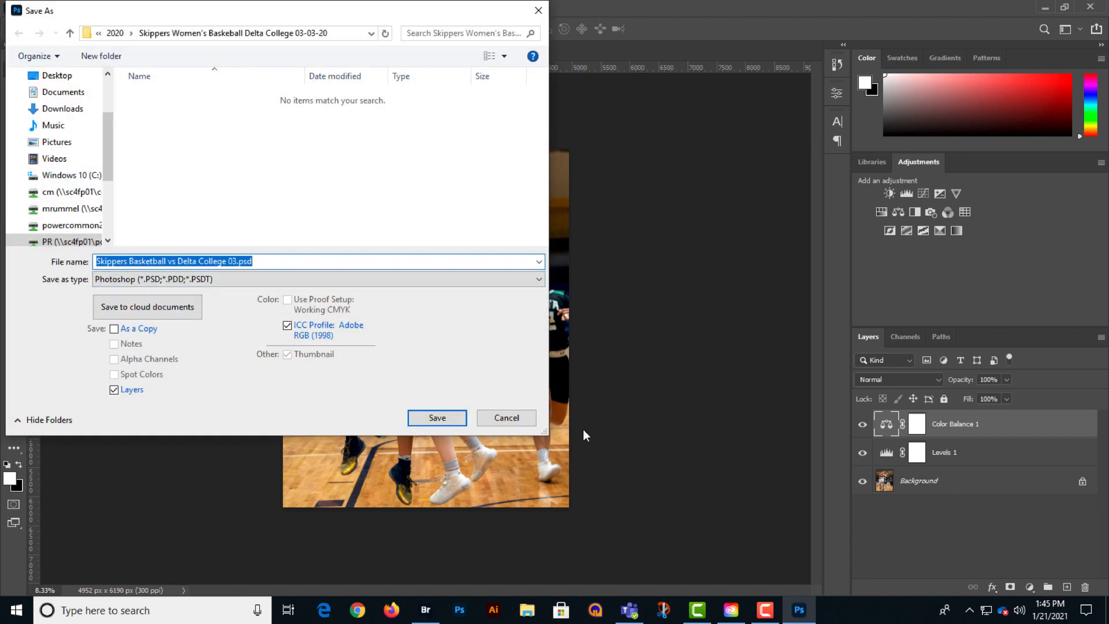
left_click(368, 280)
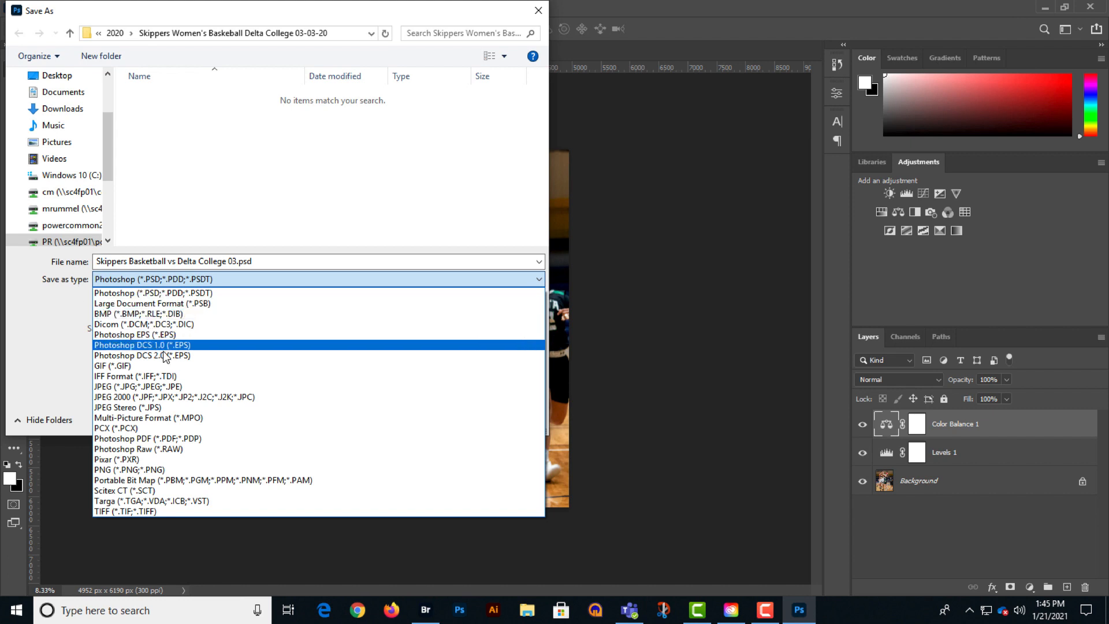
left_click(176, 387)
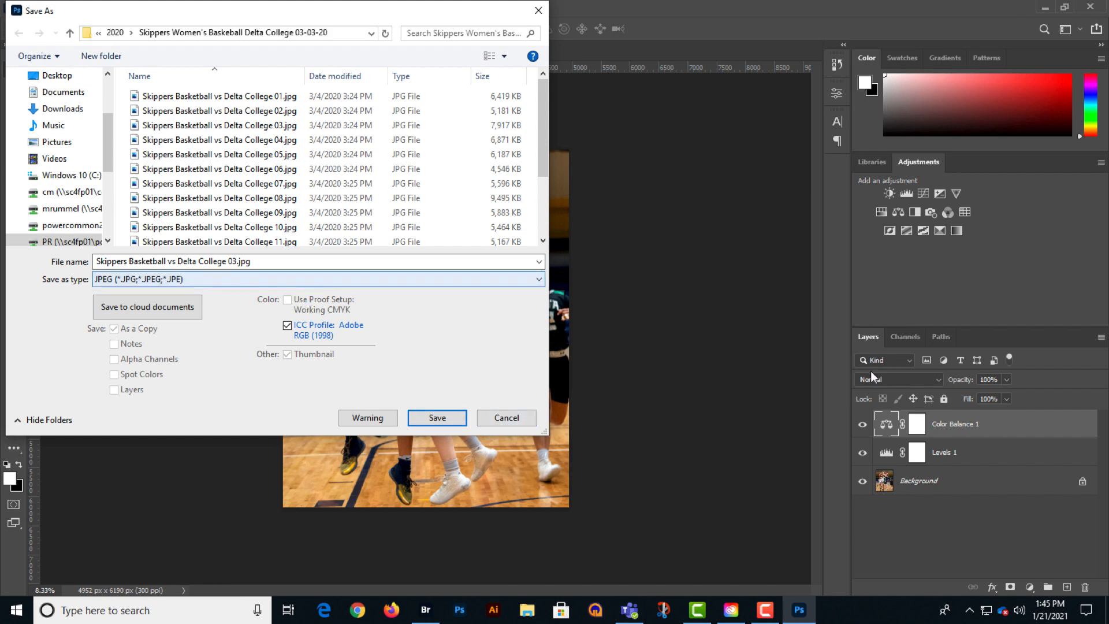
left_click(507, 418)
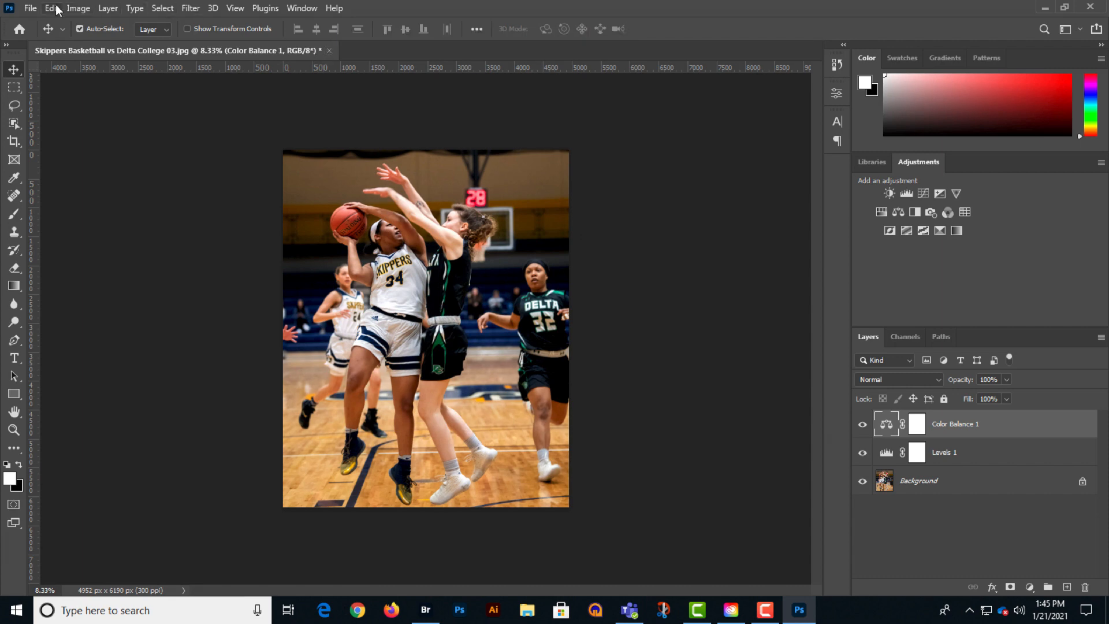
Step: Close the basketball photo without saving its changes
left_click(30, 8)
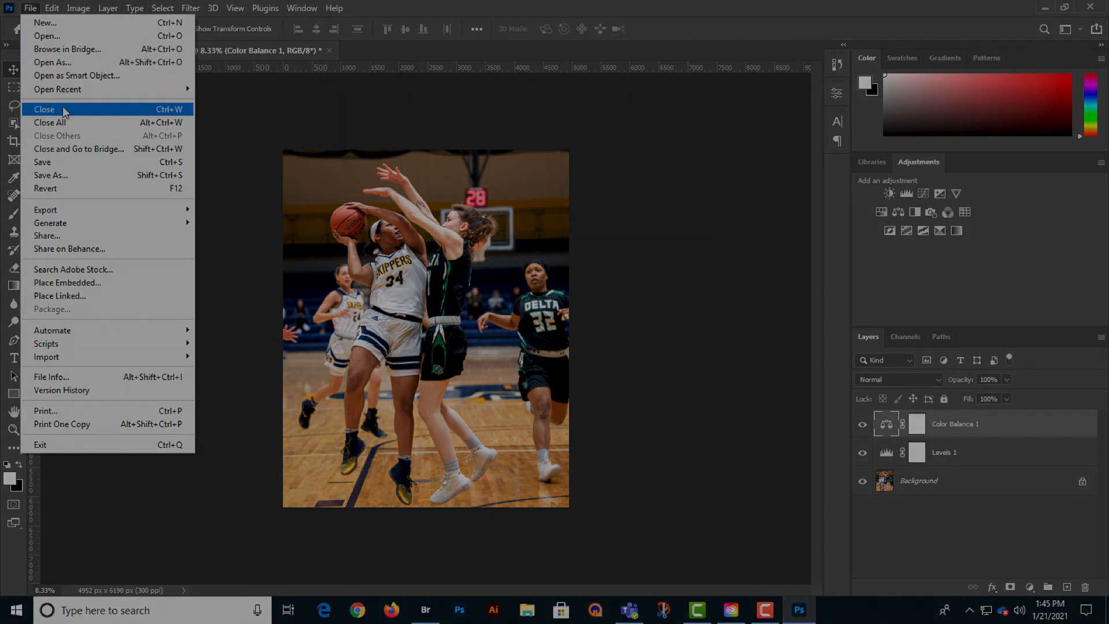
left_click(62, 108)
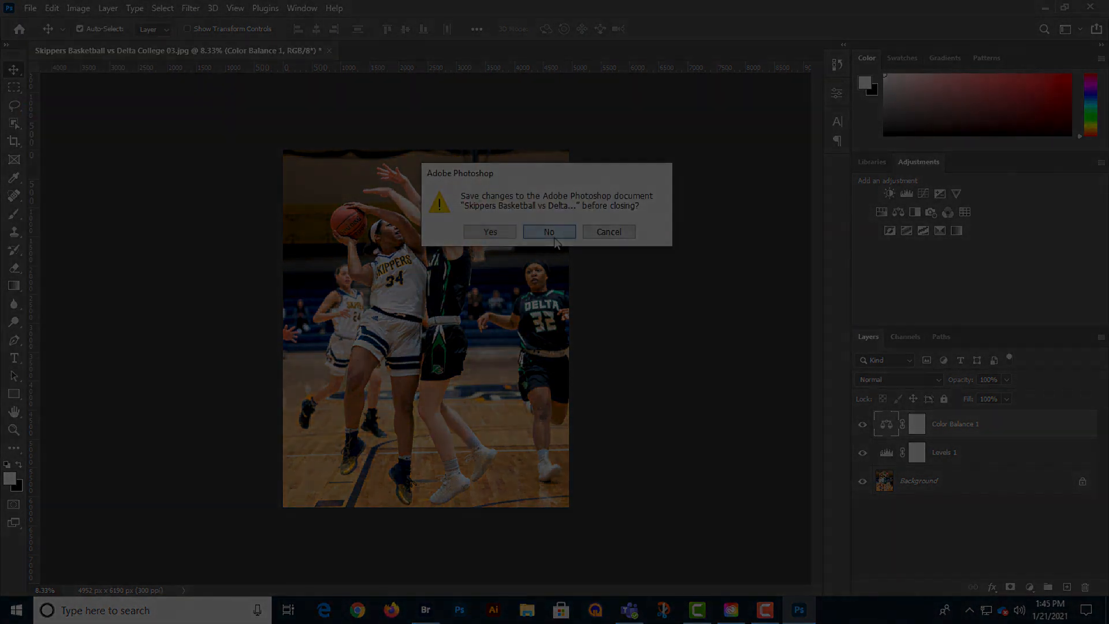
left_click(552, 233)
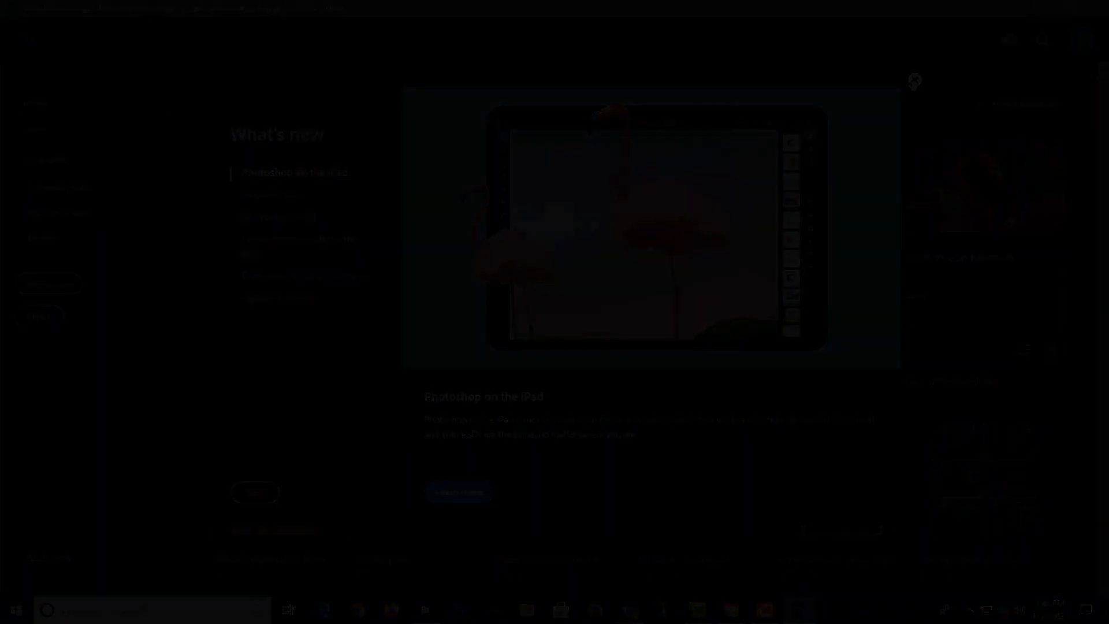